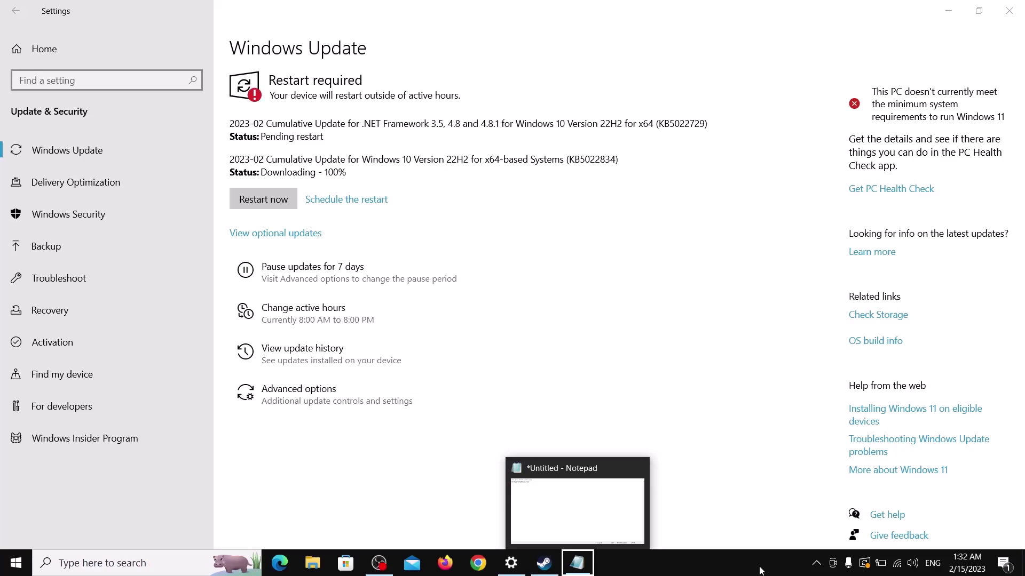
Step: Bring up the 'Fix Update KB5015807 Not Installing On Windows 10' Word guide, then launch Settings with Win+I
left_click(718, 453)
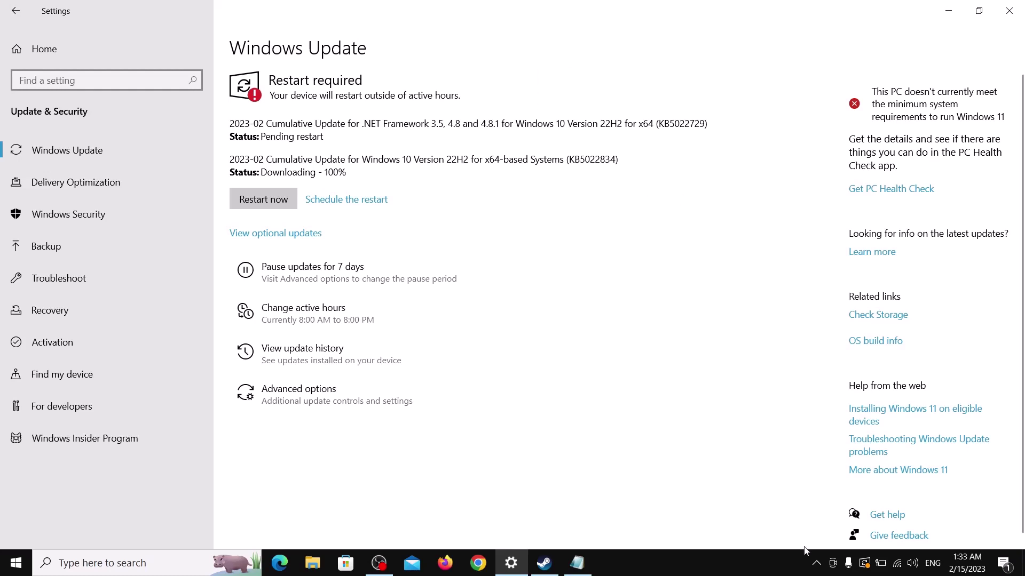
left_click(754, 568)
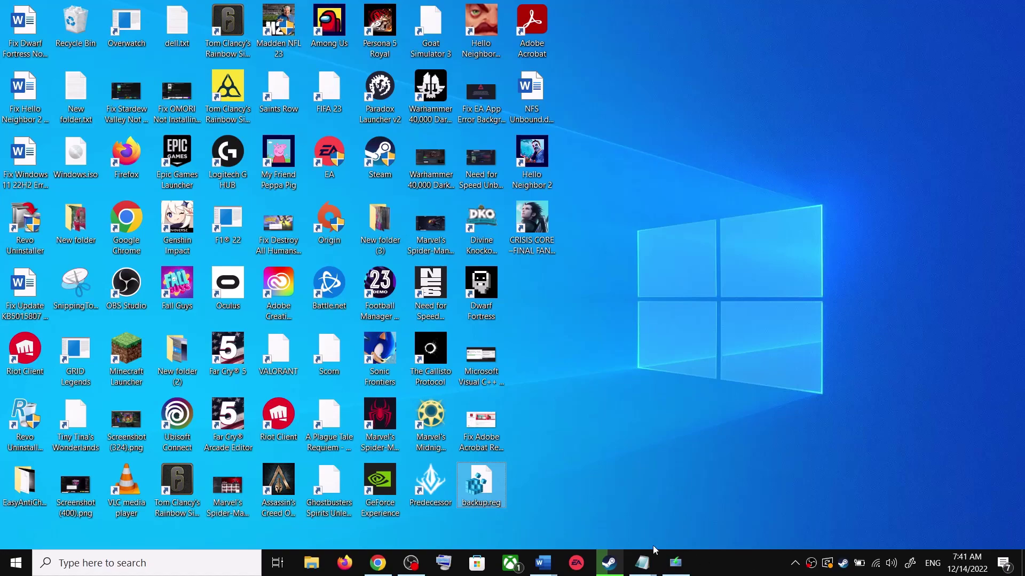
mouse_move(543, 563)
left_click(589, 534)
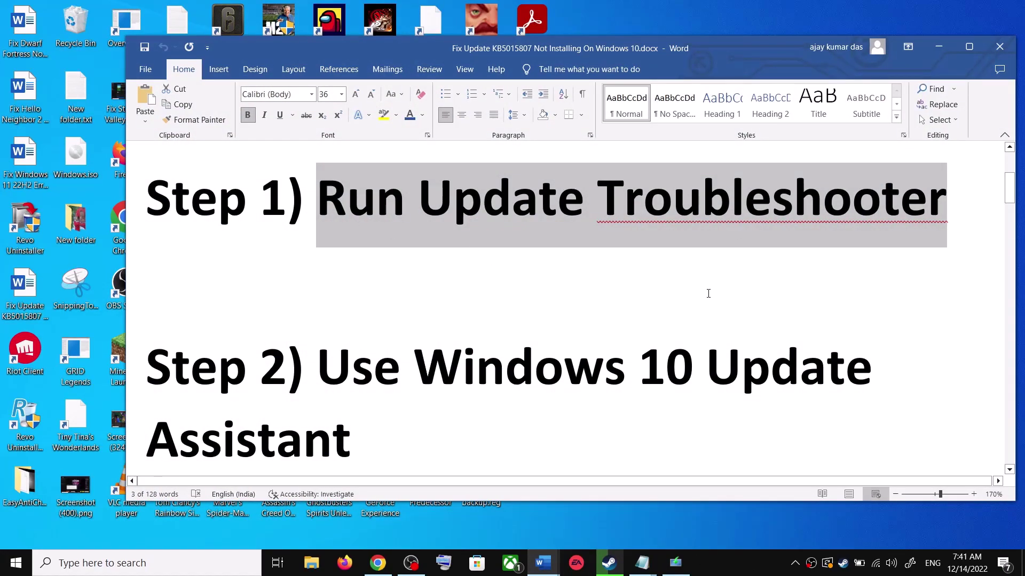
key("super+i")
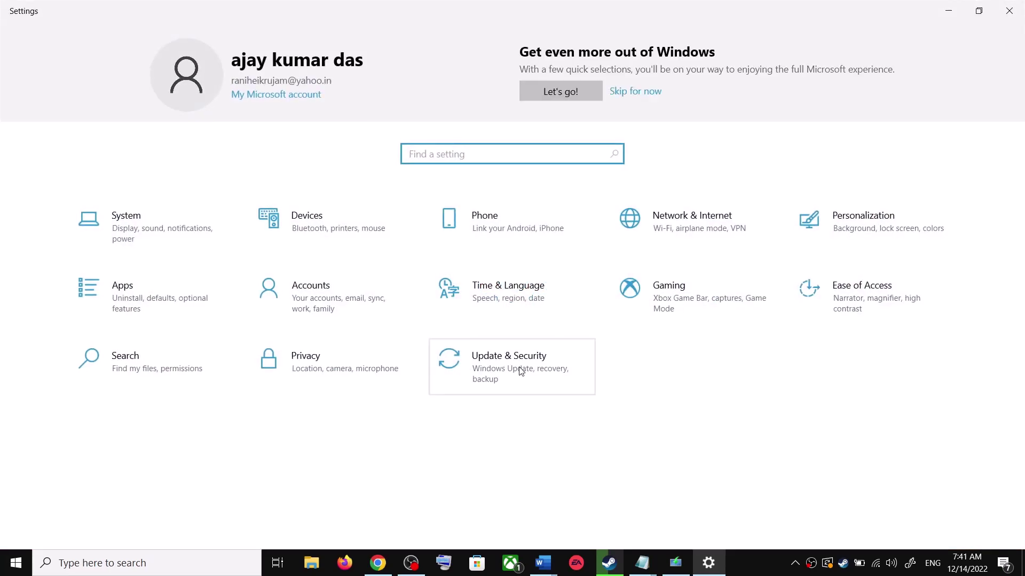
Step: Run the Windows Update troubleshooter from Update & Security > Troubleshoot > Additional troubleshooters
left_click(521, 366)
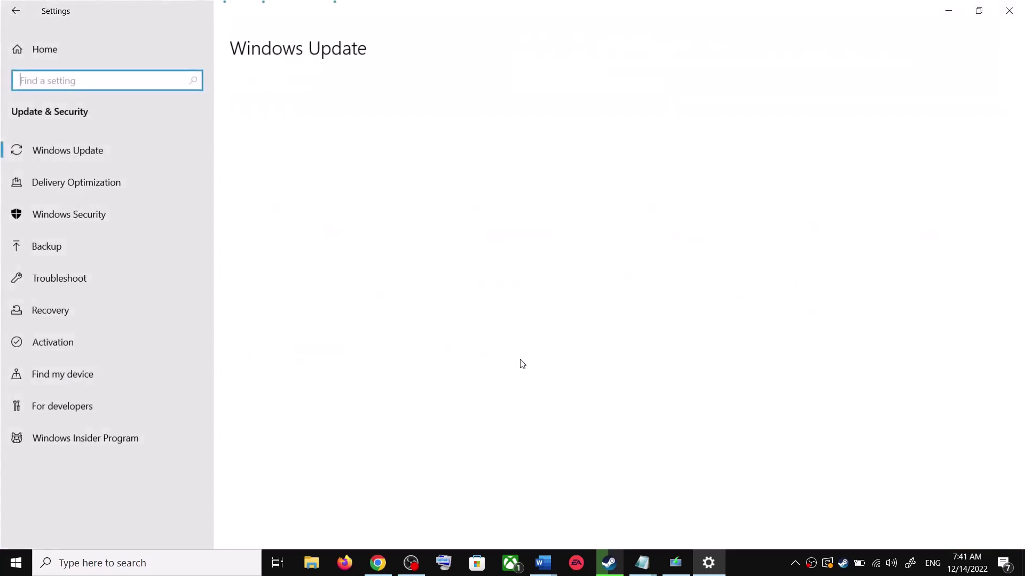
left_click(82, 278)
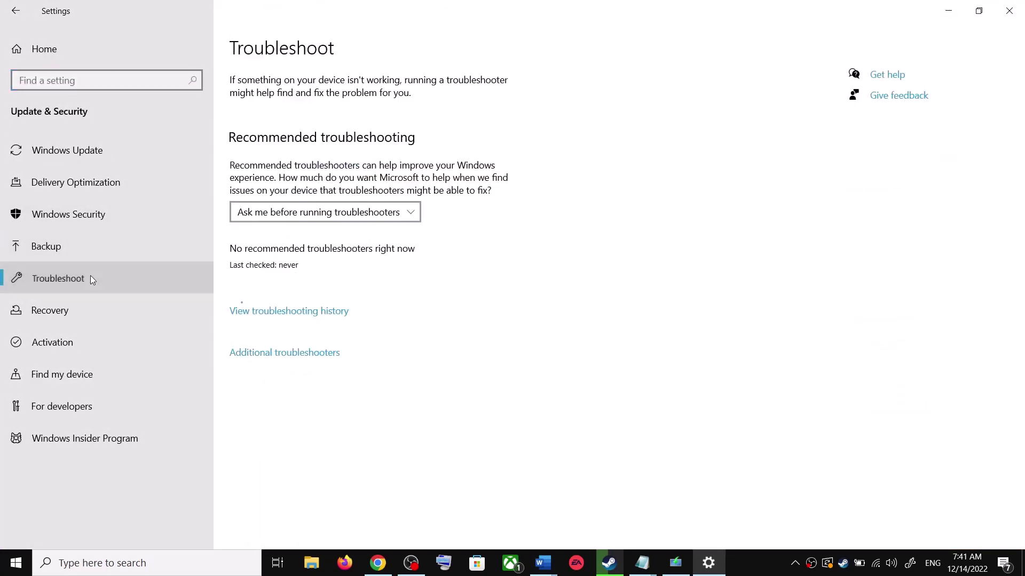
left_click(297, 354)
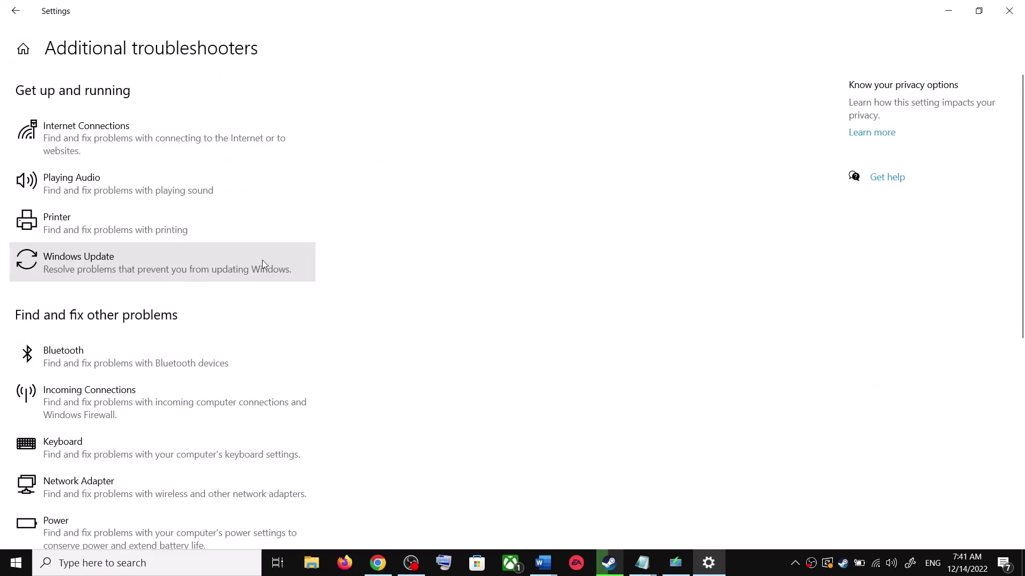
left_click(128, 268)
left_click(242, 302)
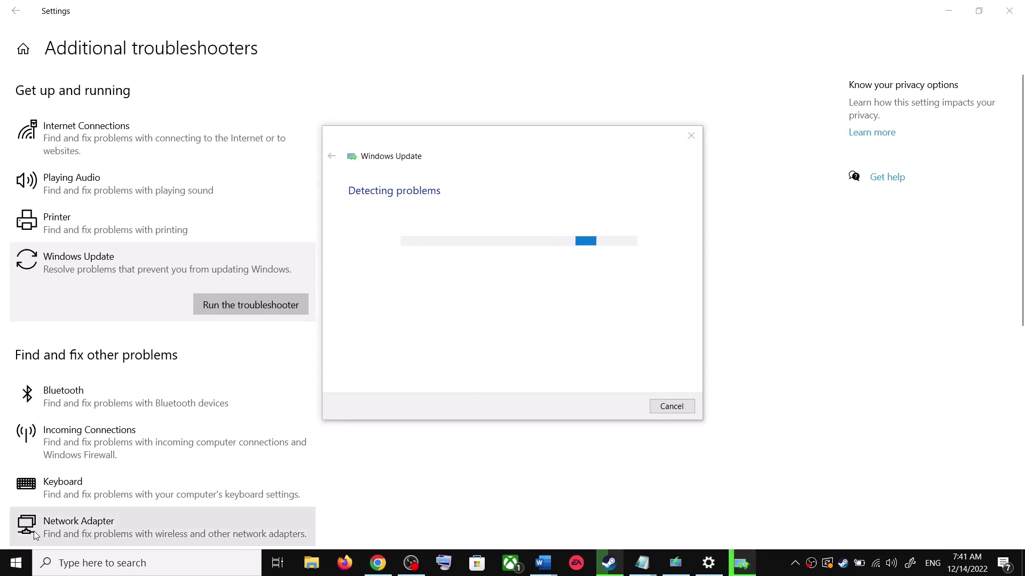
Step: Open the Start menu power options and dismiss them without restarting
left_click(15, 563)
left_click(16, 534)
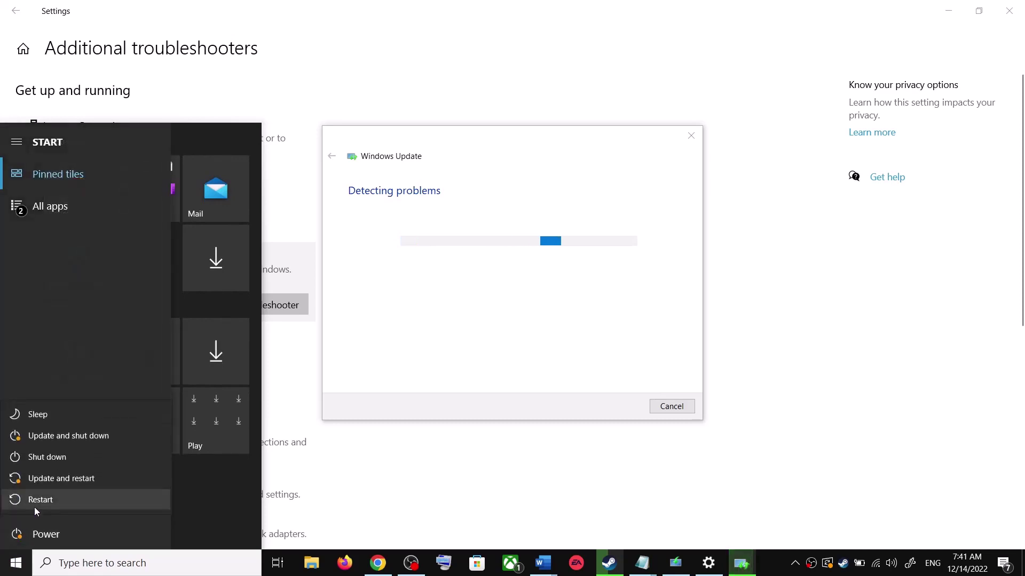
left_click(780, 225)
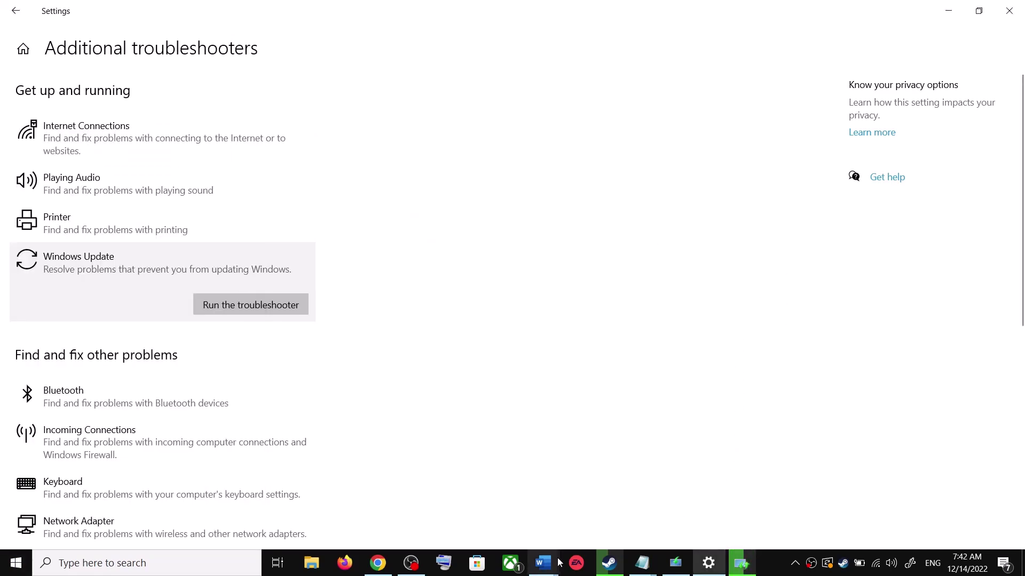
Step: In the Word guide, select Step 2's microsoft.com link and switch to the Download Windows 10 page
mouse_move(552, 565)
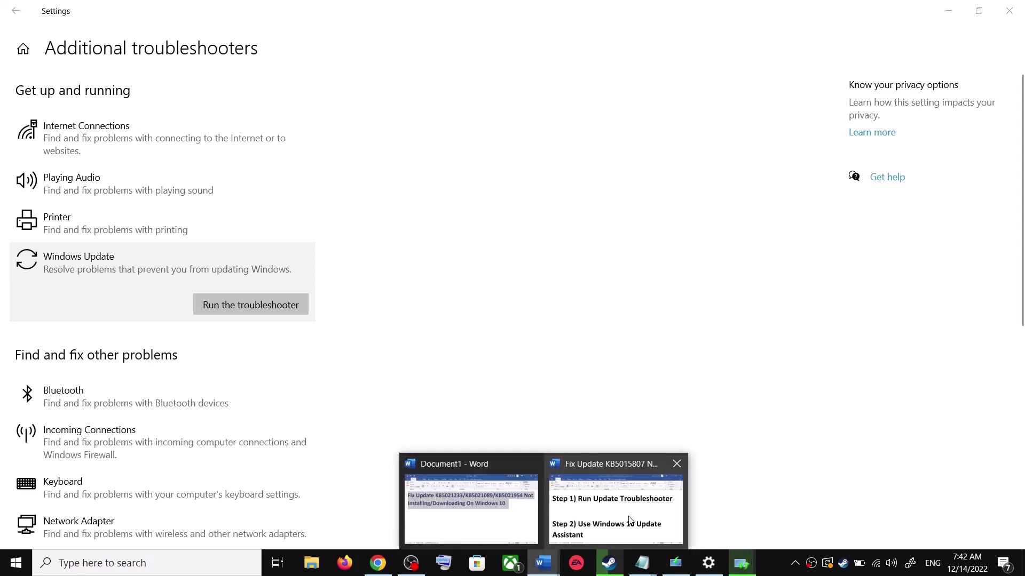
left_click(631, 515)
scroll(343, 359, "down", 1)
left_click_drag(341, 353, 425, 418)
scroll(746, 395, "down", 1)
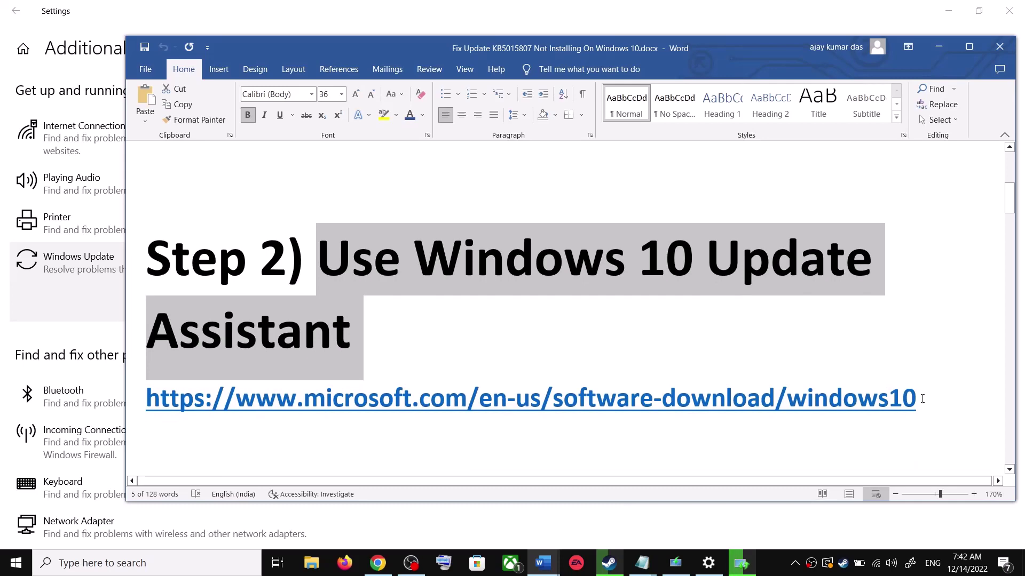
triple_click(746, 398)
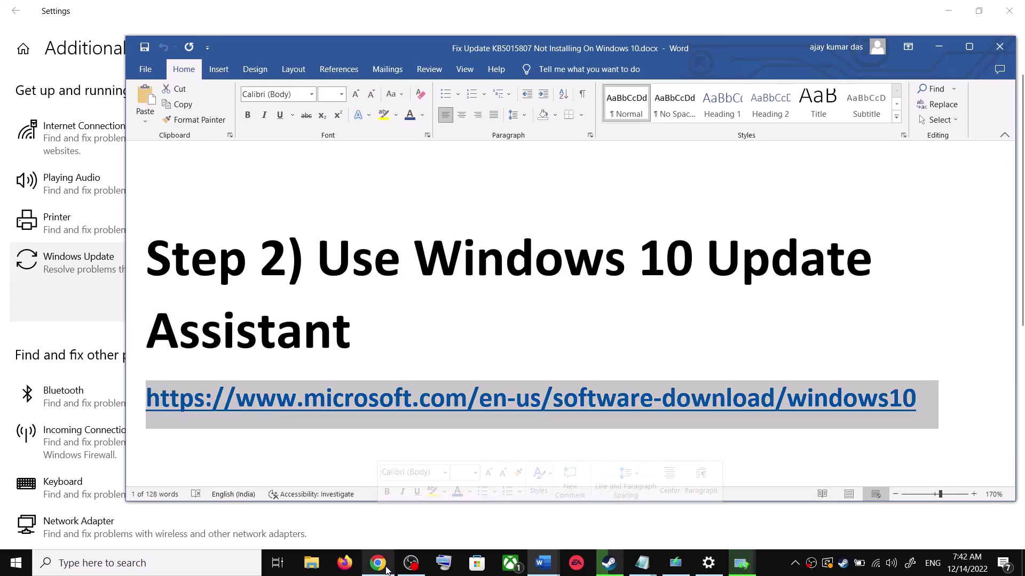
mouse_move(378, 563)
left_click(366, 513)
Step: Download the Update Assistant with Update now, run Windows10Upgrade, and close it once it reports up to date
scroll(227, 297, "up", 3)
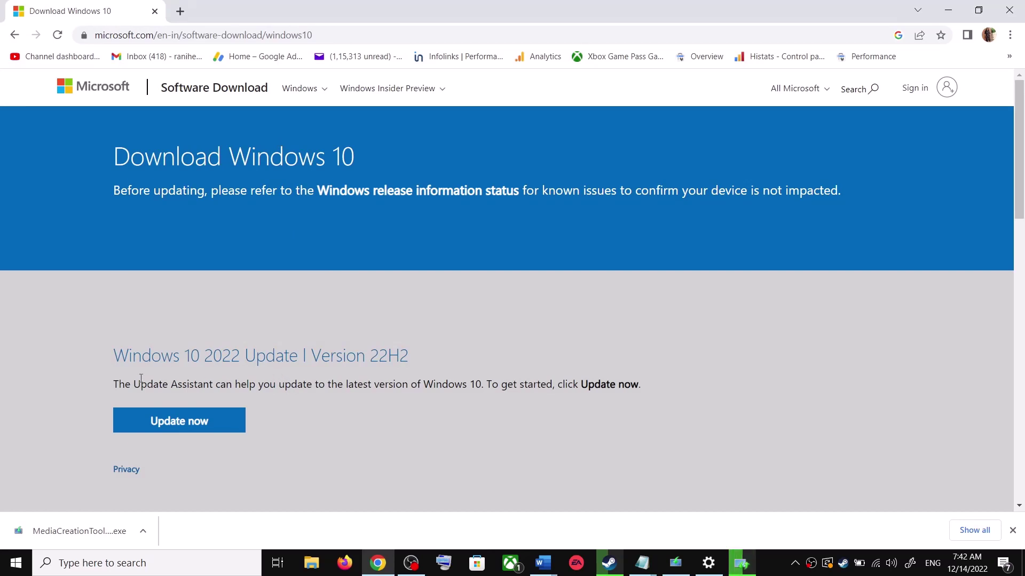
left_click_drag(133, 385, 212, 386)
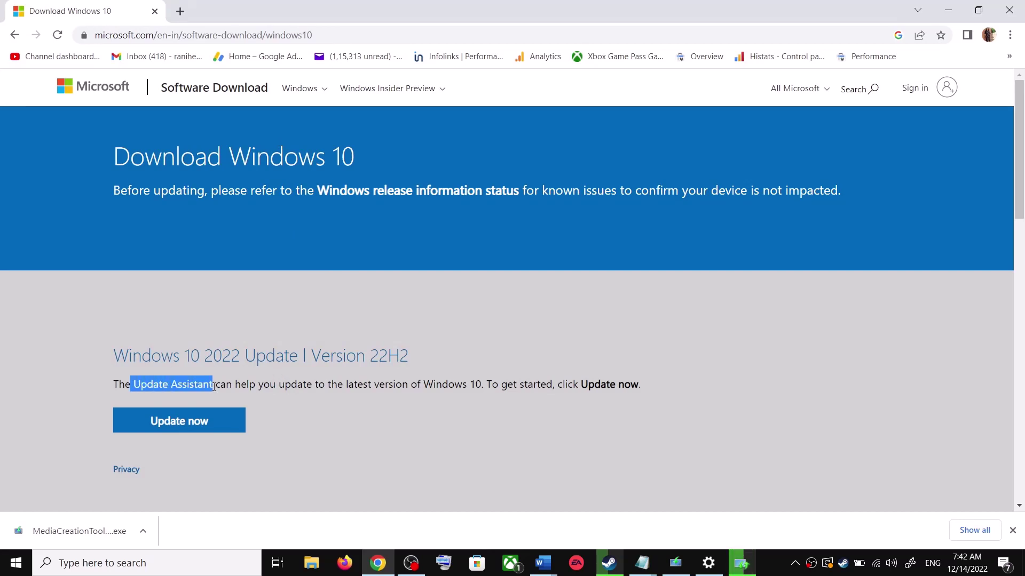
left_click(204, 422)
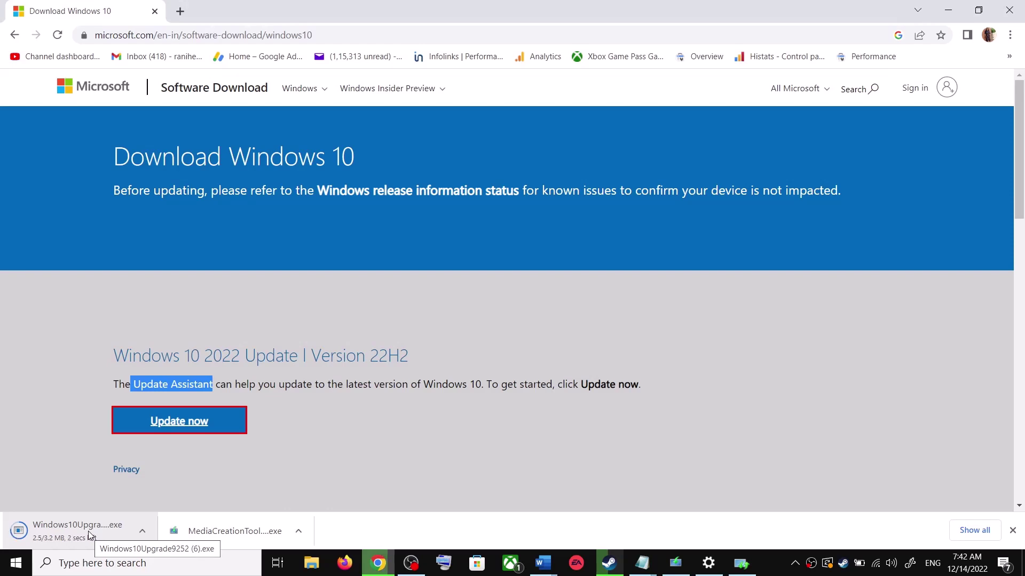
left_click(77, 534)
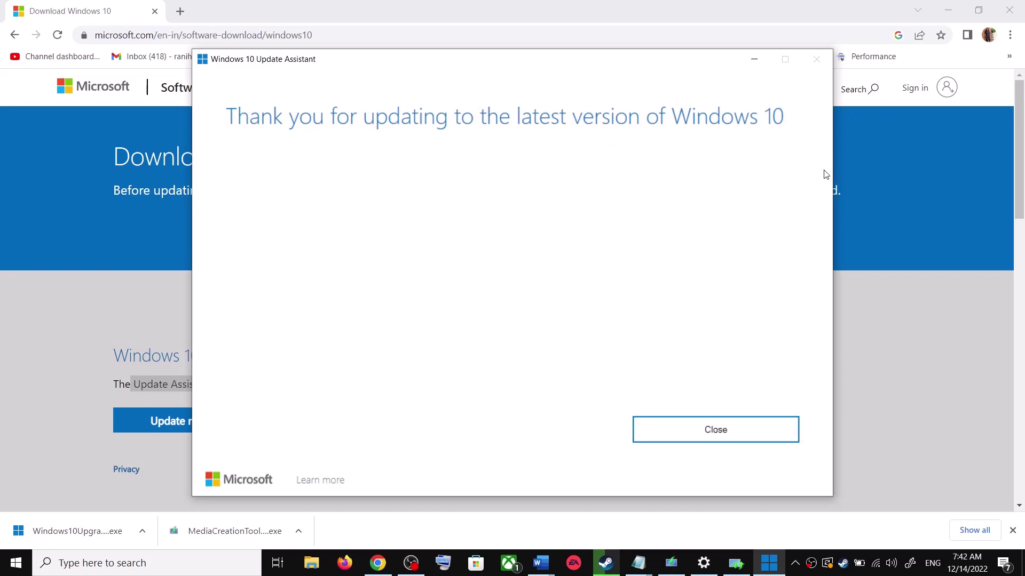
left_click(747, 433)
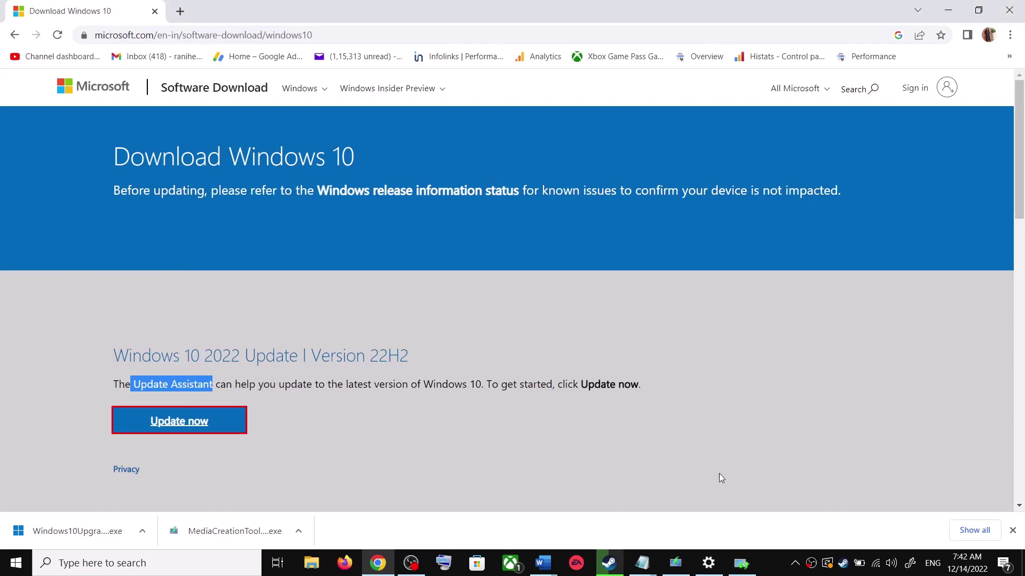
Step: Copy Step 3's commands, SC config trustedinstaller through net start appidsvc, from the Word guide, then search for Notepad
mouse_move(544, 565)
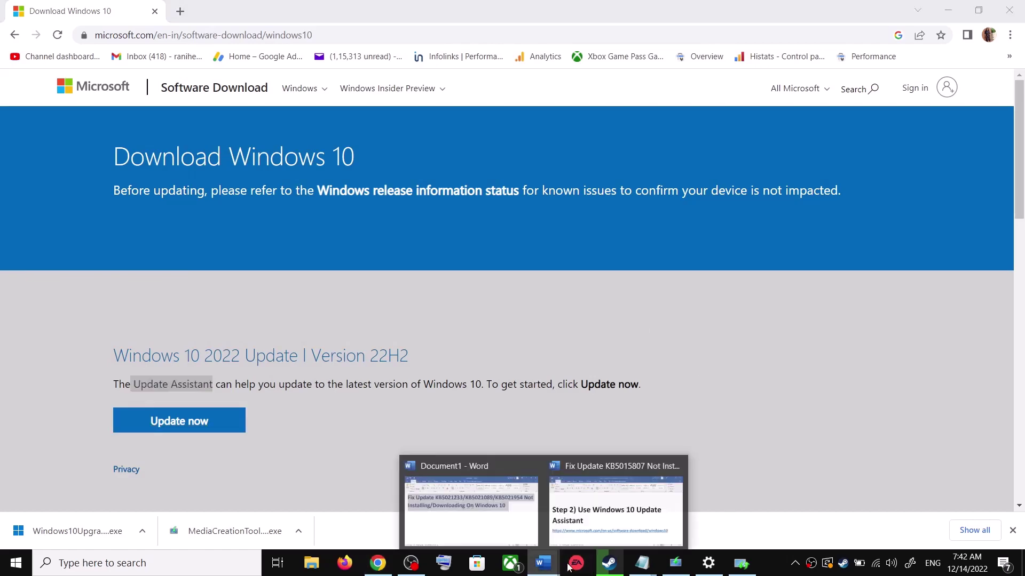
left_click(614, 496)
scroll(419, 360, "down", 5)
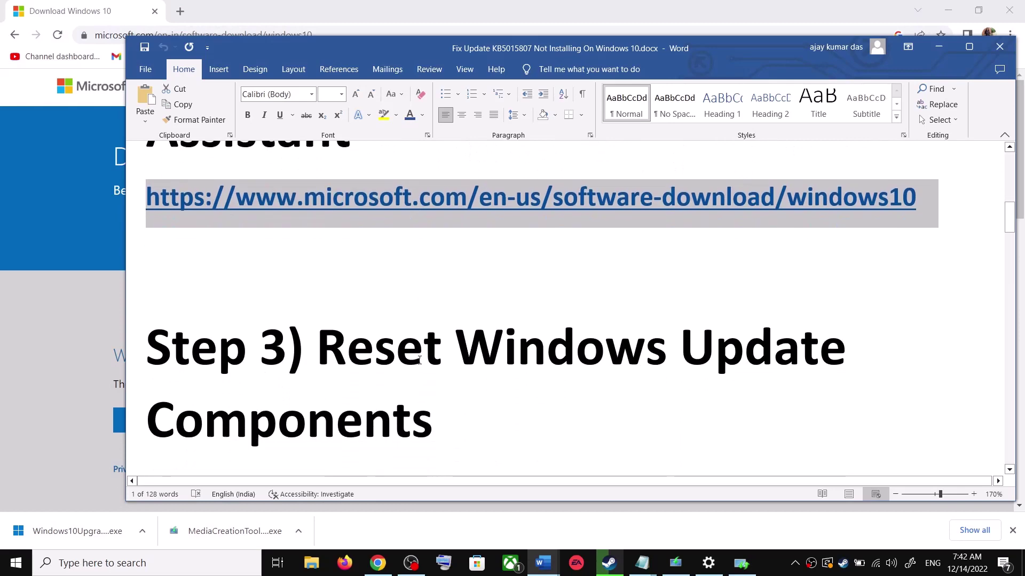
left_click_drag(317, 331, 441, 389)
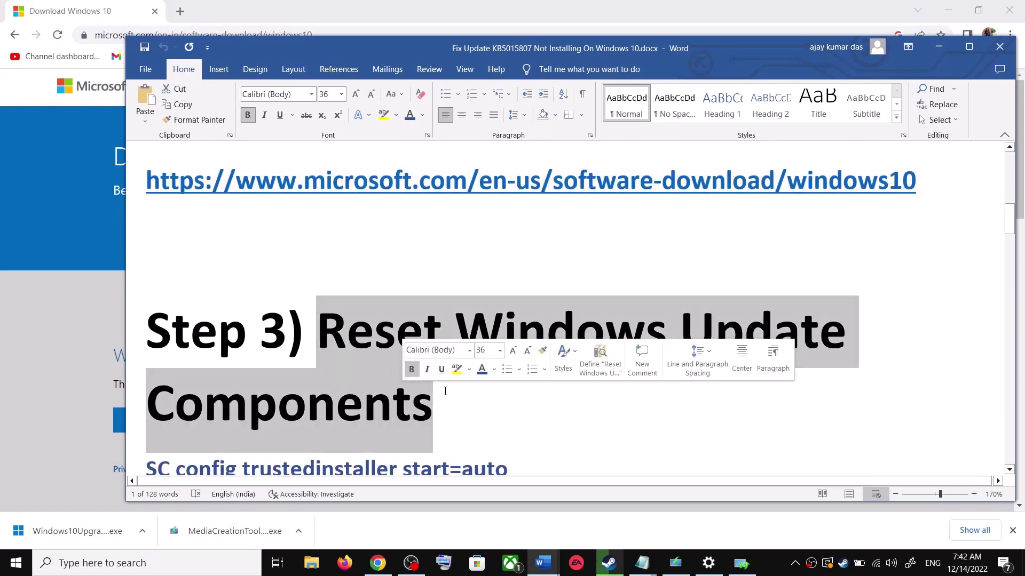
scroll(228, 383, "down", 2)
left_click_drag(149, 362, 333, 448)
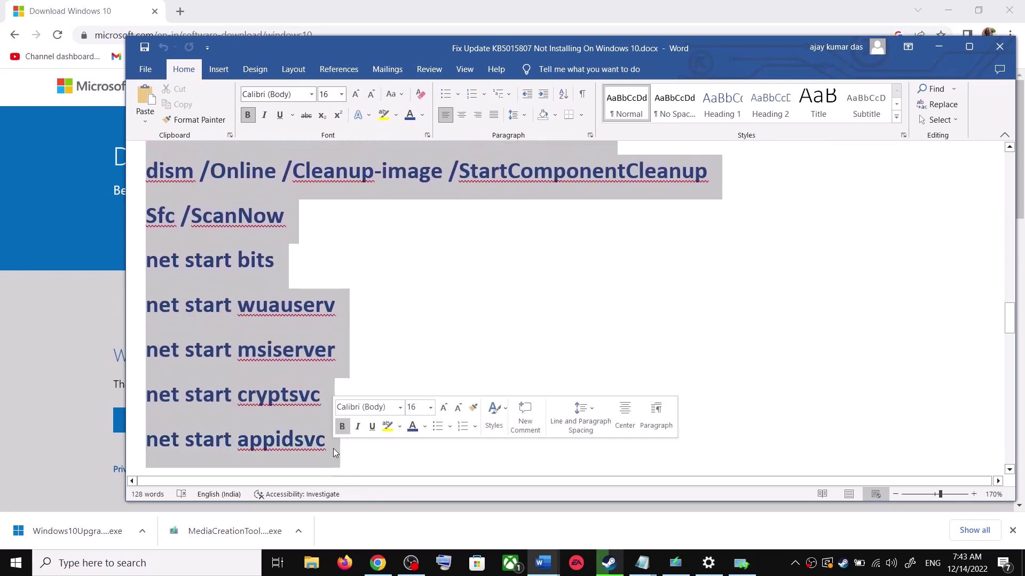
scroll(324, 412, "down", 2)
right_click(270, 299)
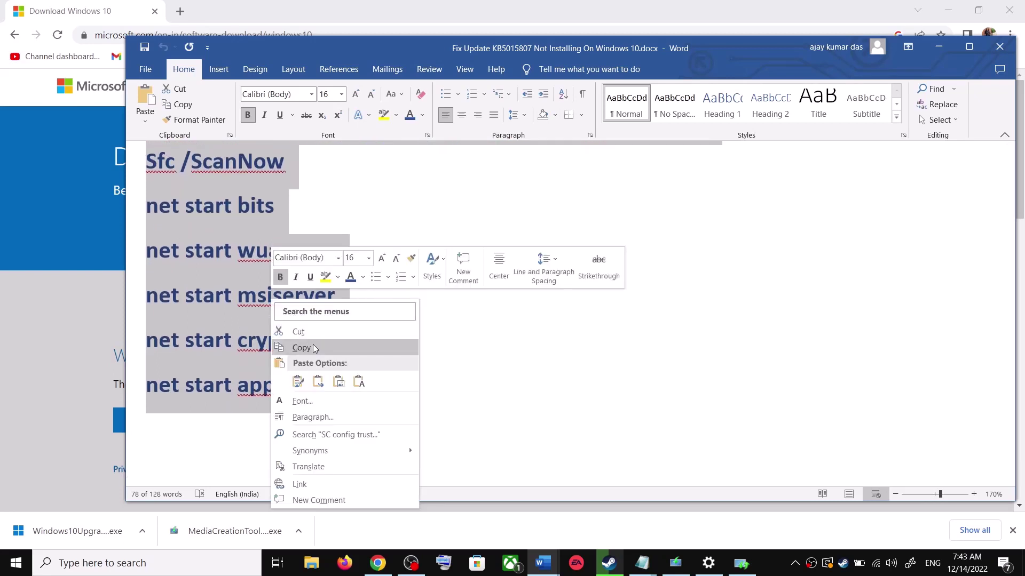
left_click(315, 348)
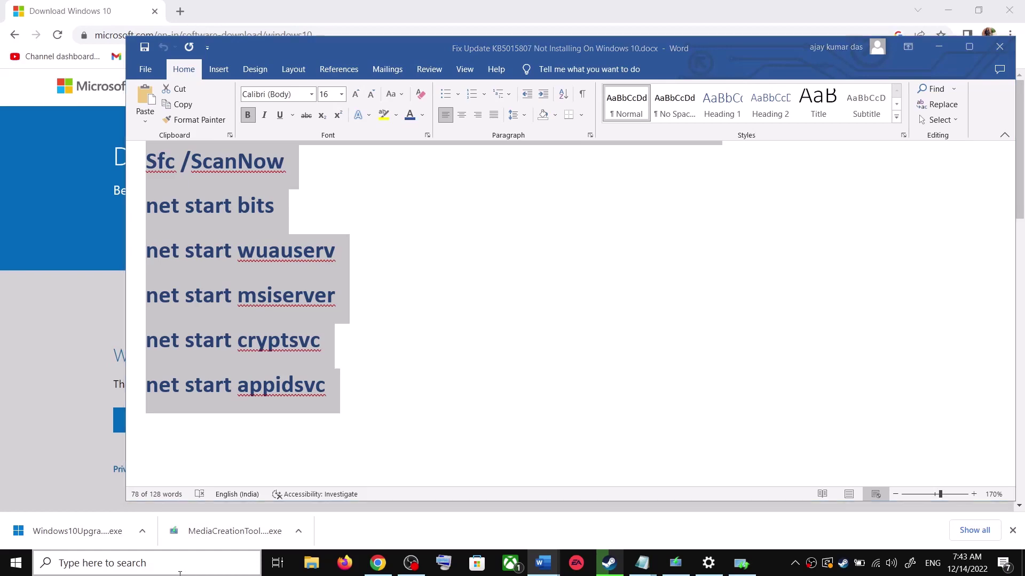
left_click(197, 562)
Step: Launch Notepad, paste the copied reset commands, and bring up Save As
type("ote")
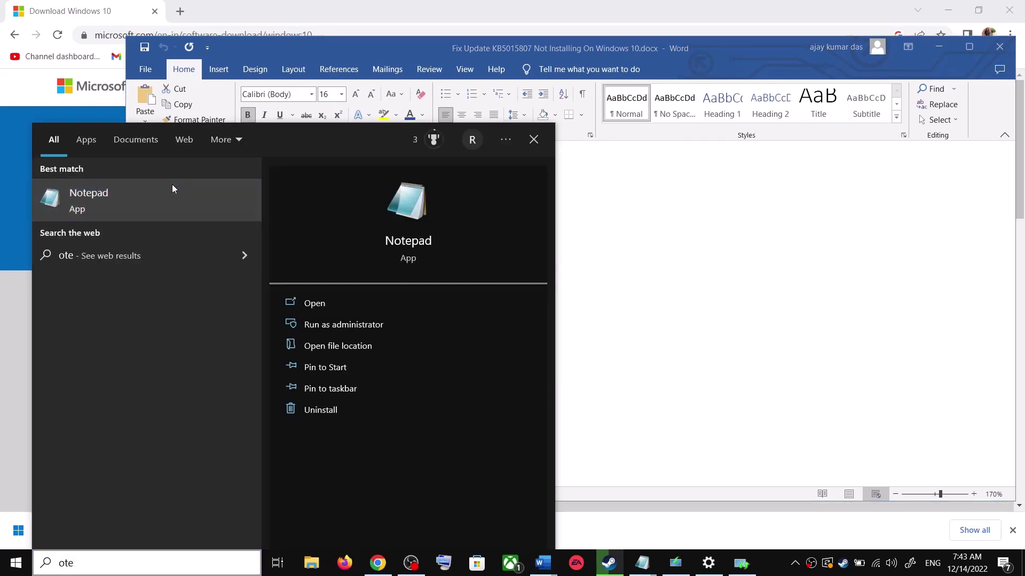
left_click(171, 190)
key("ctrl+v")
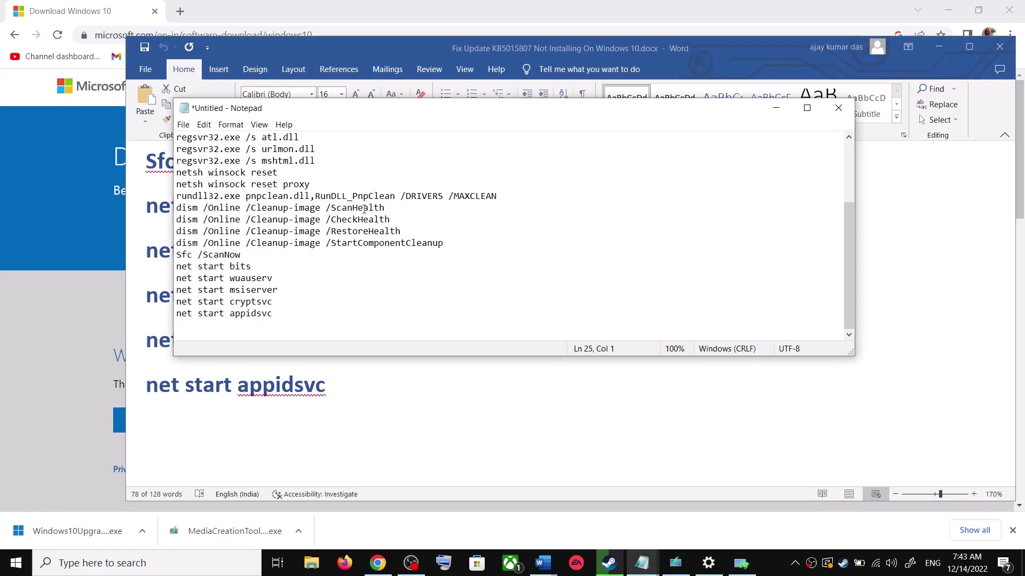
scroll(365, 209, "up", 3)
left_click(183, 124)
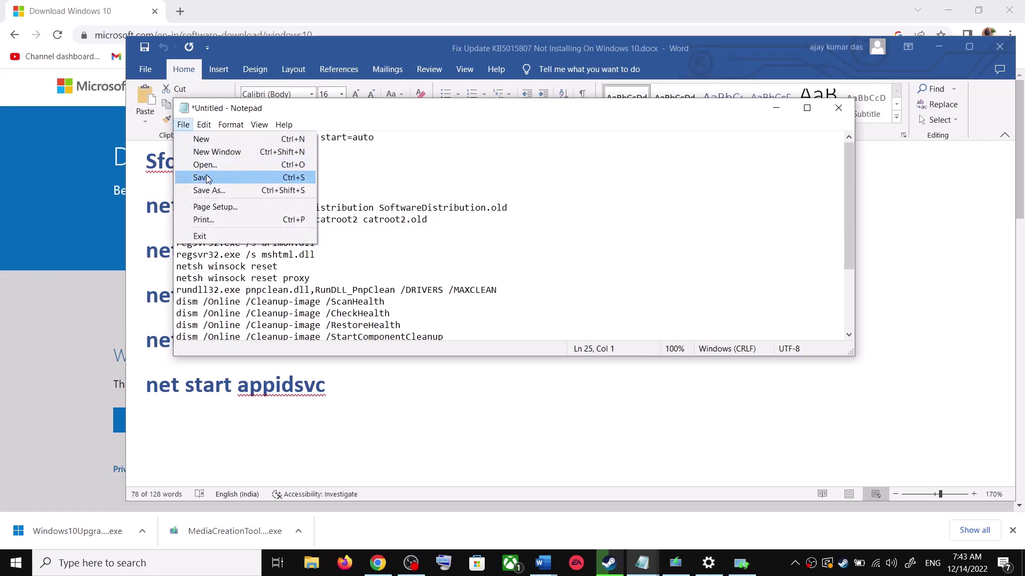
left_click(213, 190)
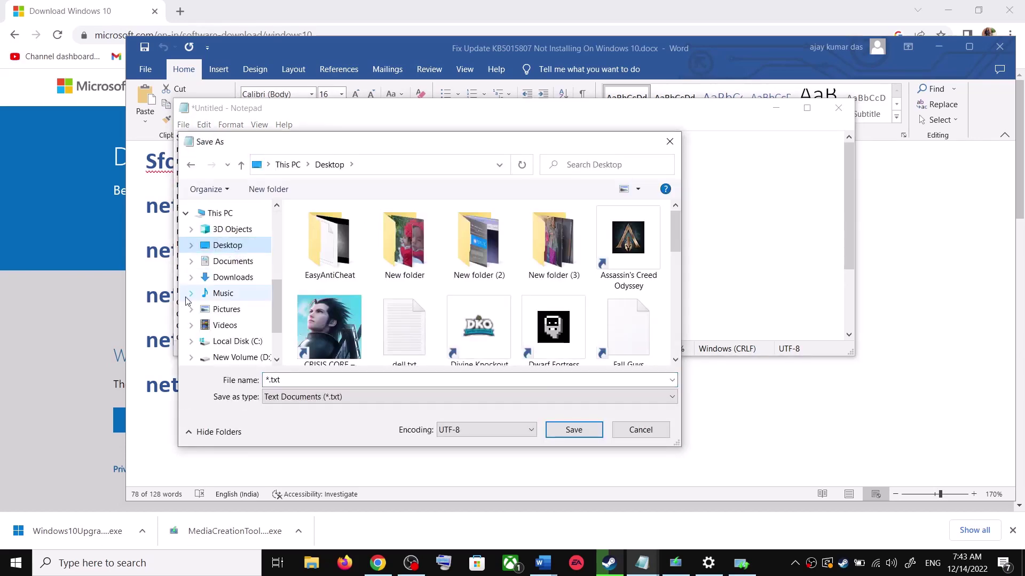
Step: Save the file to the Desktop as Wufix.bat with type All Files (*.*), then show the desktop
key("alt+Tab")
scroll(283, 335, "down", 5)
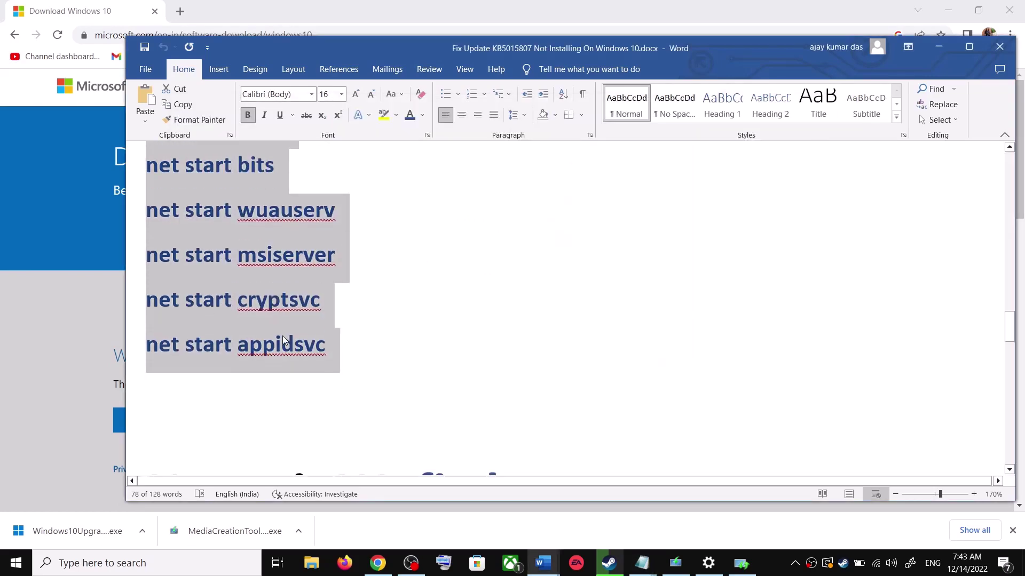
left_click_drag(567, 374, 394, 369)
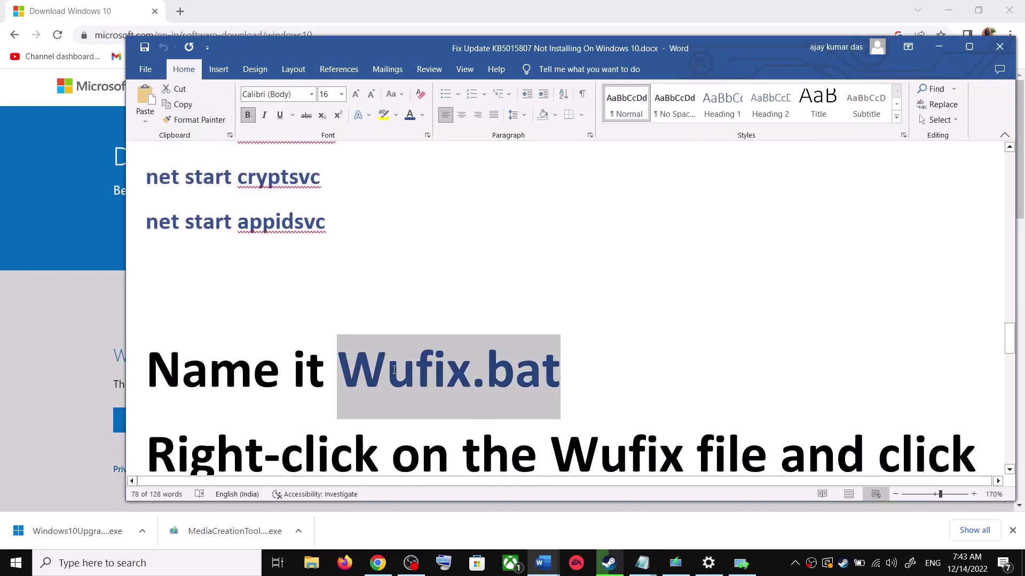
key("alt+Tab")
left_click(315, 380)
key("ctrl+v")
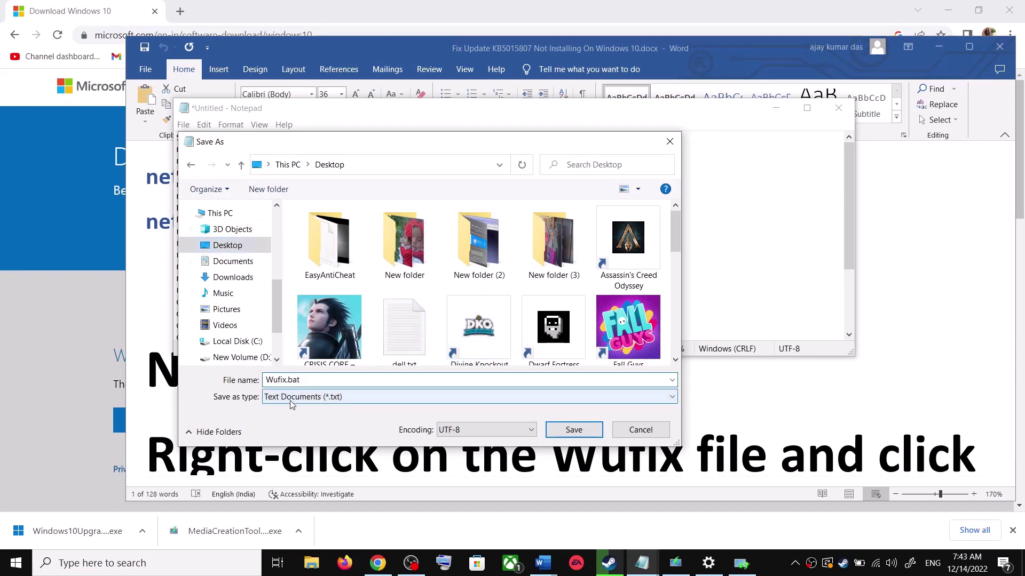
left_click(307, 404)
left_click(331, 419)
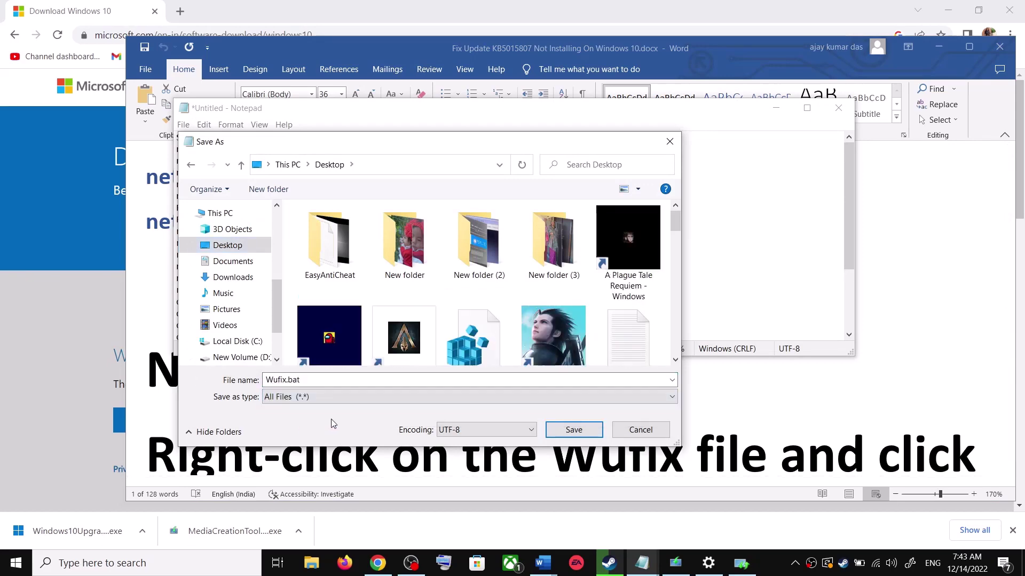
left_click(585, 429)
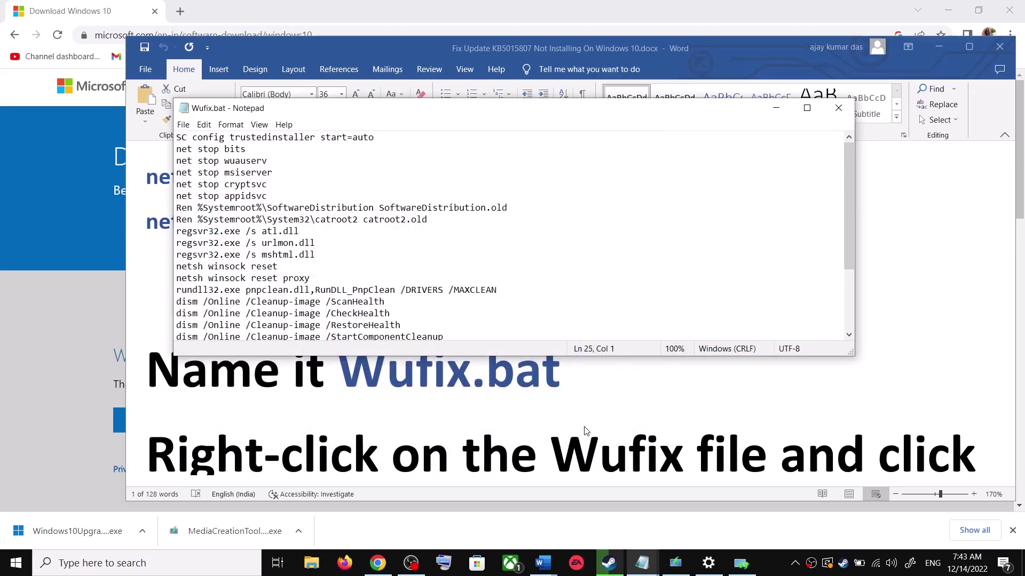
key("super+d")
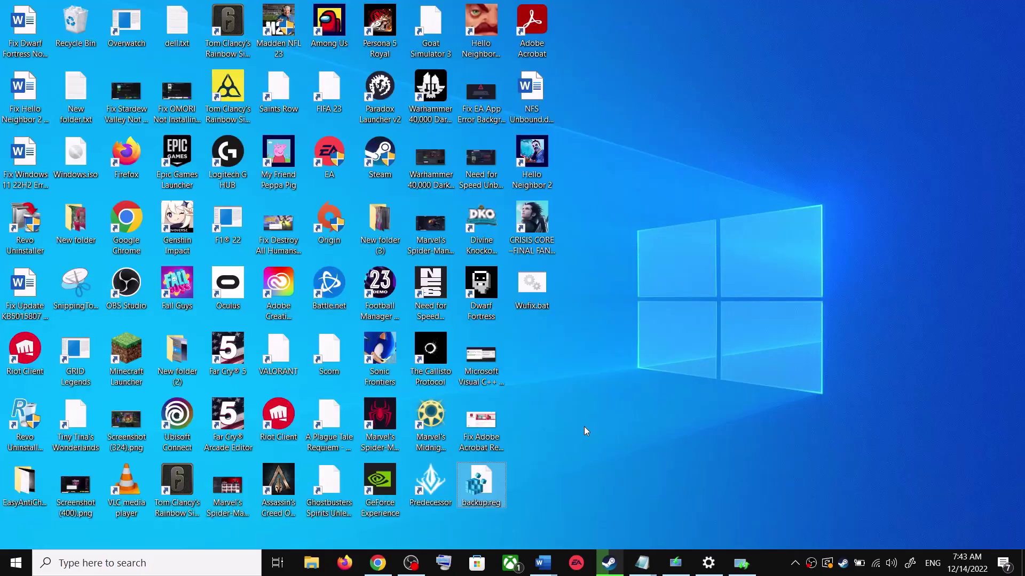
Step: Run Wufix.bat as administrator and move the Command Prompt window aside while it runs
double_click(538, 290)
right_click(538, 290)
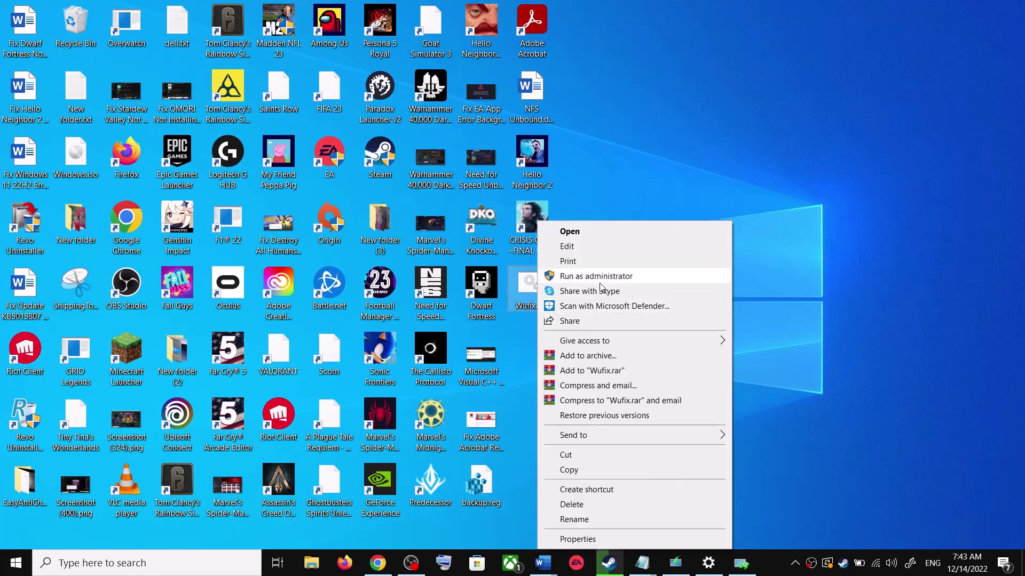
left_click(613, 185)
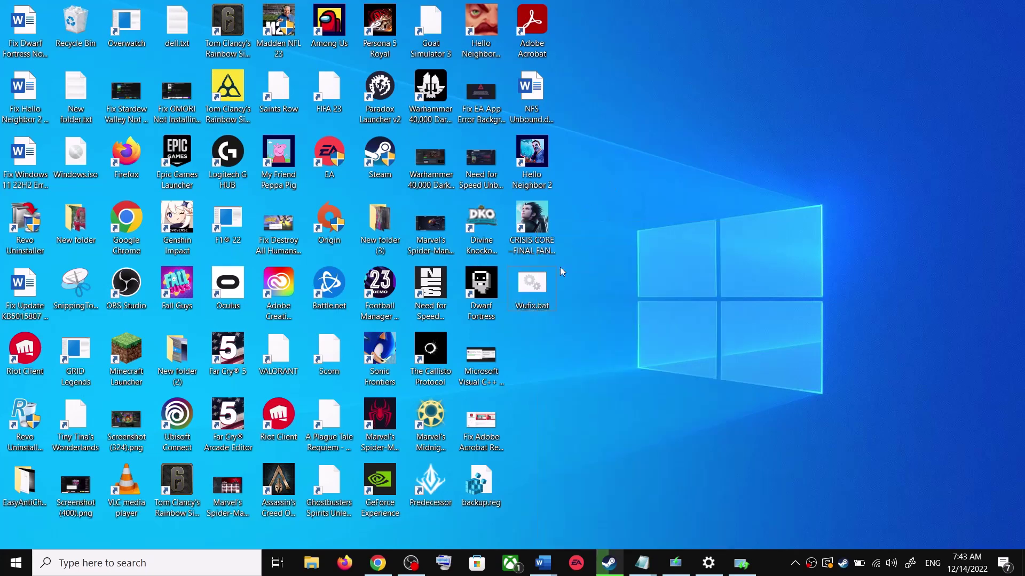
right_click(531, 297)
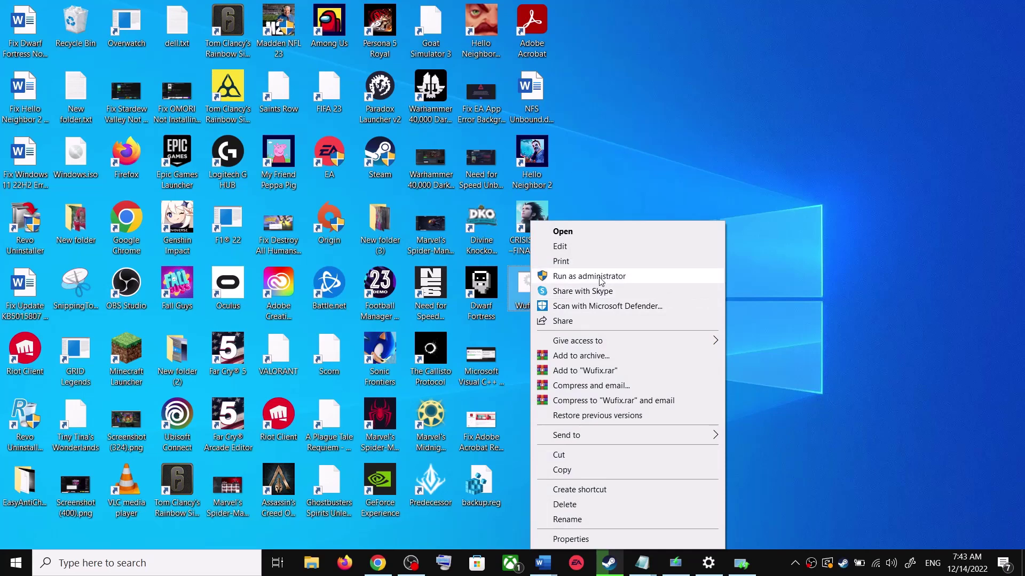
left_click(576, 276)
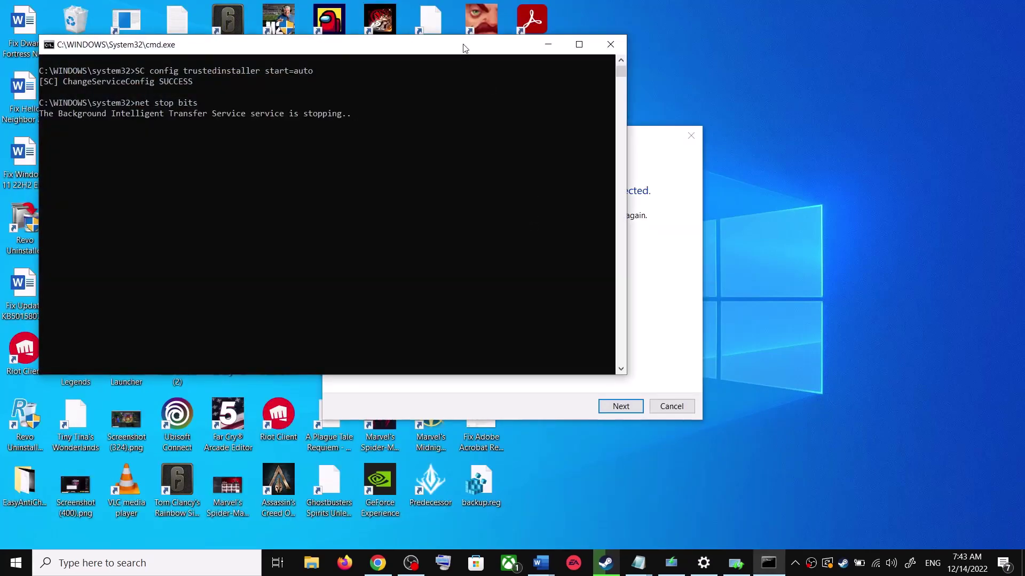
left_click_drag(464, 48, 581, 143)
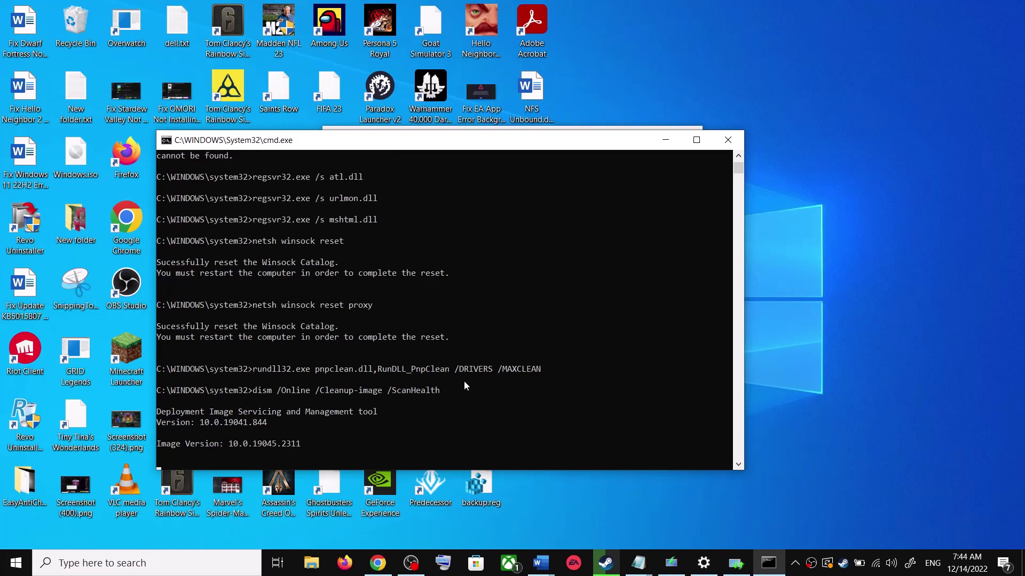
Step: Dismiss the Start menu power options without restarting and close the Settings window from the taskbar
left_click(26, 512)
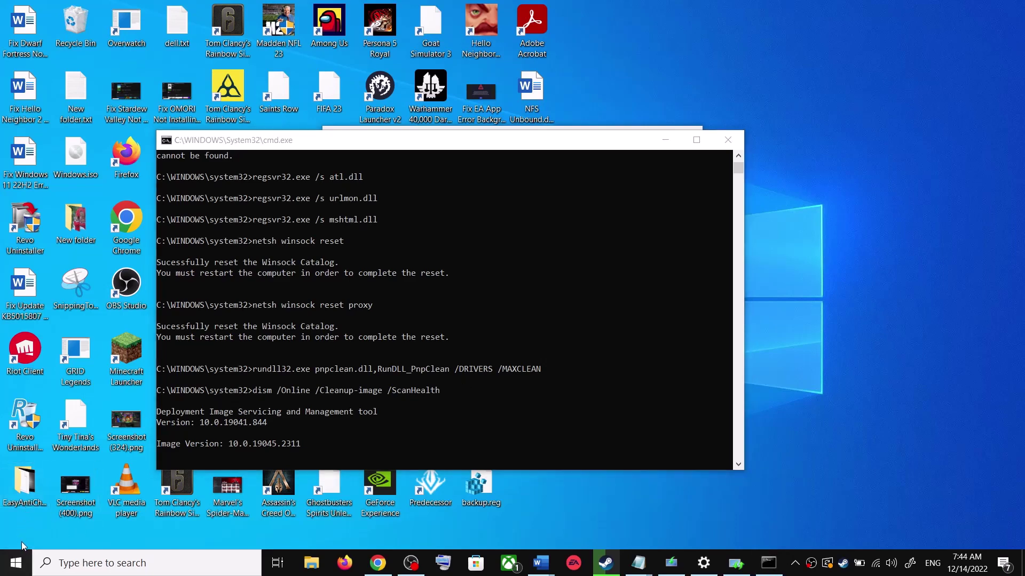
left_click(16, 563)
left_click(32, 536)
left_click(846, 362)
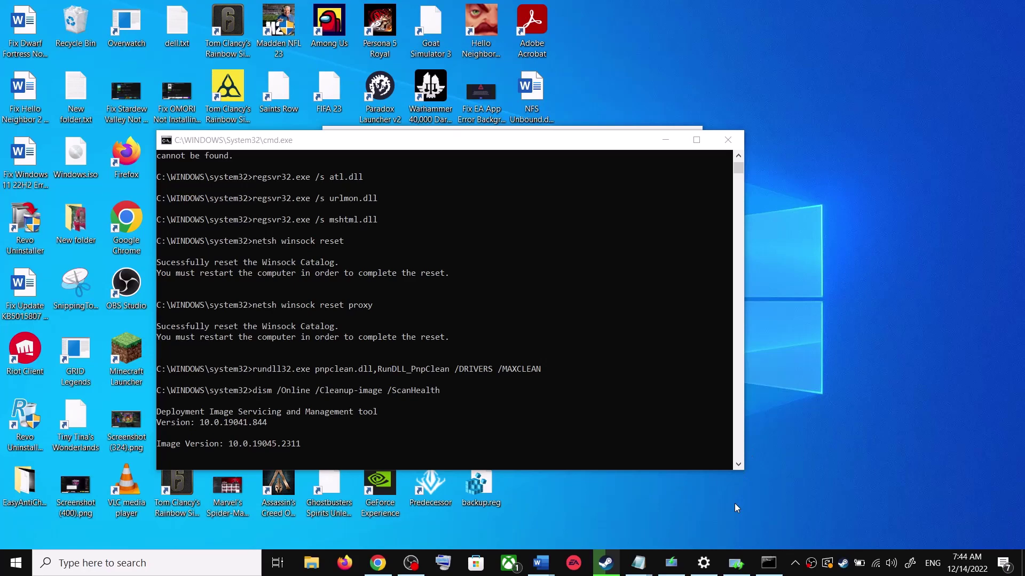
right_click(701, 549)
left_click(700, 535)
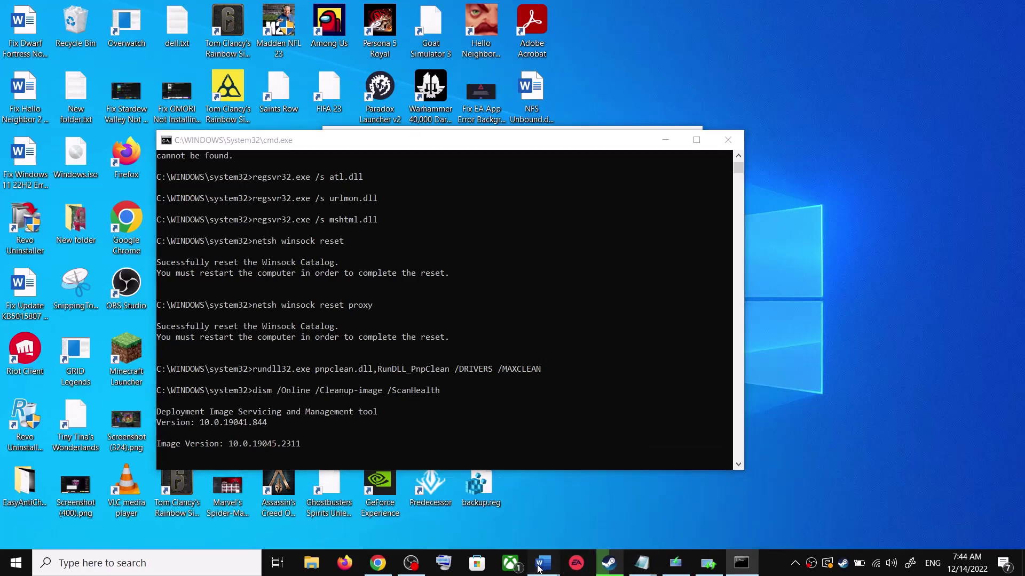
Step: Scroll the Word guide to Step 4, select 'Use Media Creation Tool', then switch back to Chrome
mouse_move(539, 570)
left_click(614, 520)
scroll(519, 353, "down", 2)
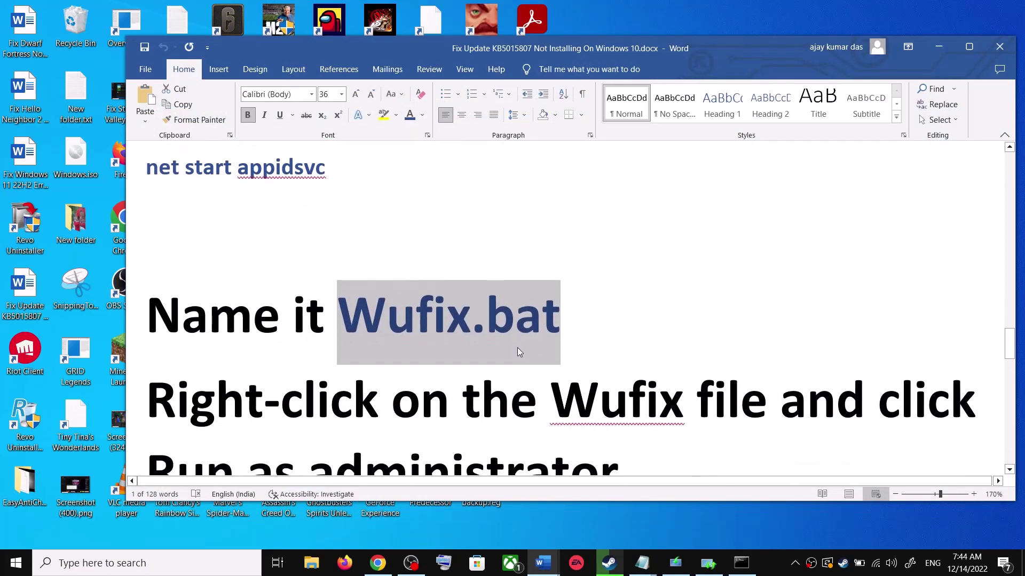
scroll(519, 352, "down", 5)
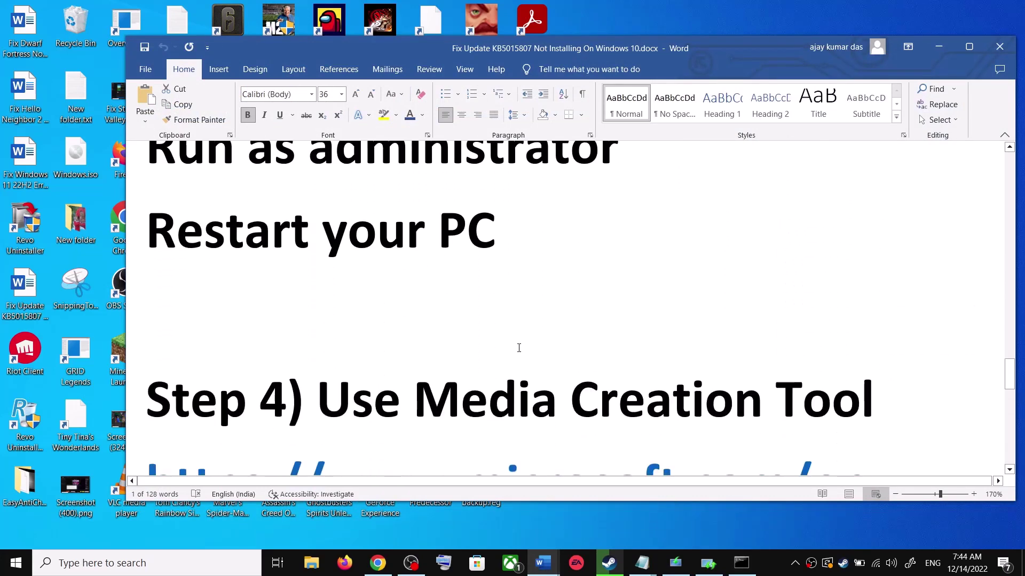
scroll(480, 348, "down", 1)
left_click_drag(367, 353, 878, 350)
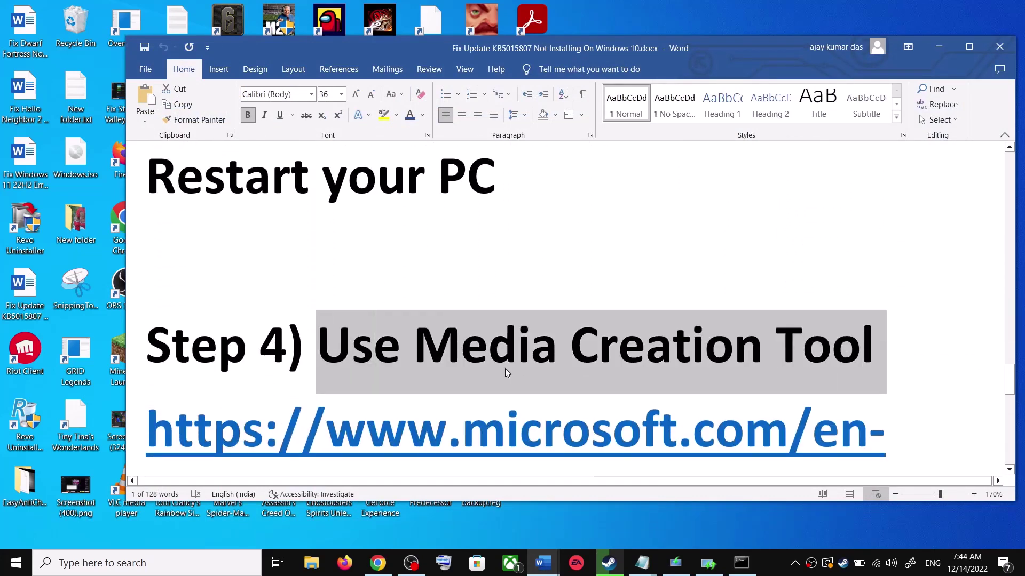
scroll(529, 370, "down", 2)
scroll(528, 370, "down", 1)
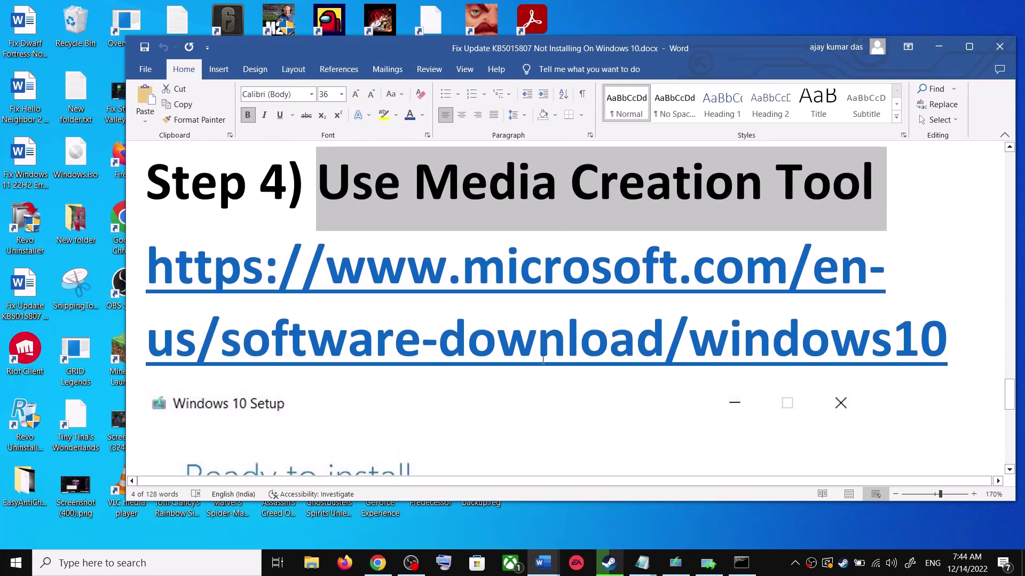
left_click(378, 565)
Step: Scroll to Create Windows 10 installation media and launch the downloaded MediaCreationTool.exe
scroll(196, 316, "down", 5)
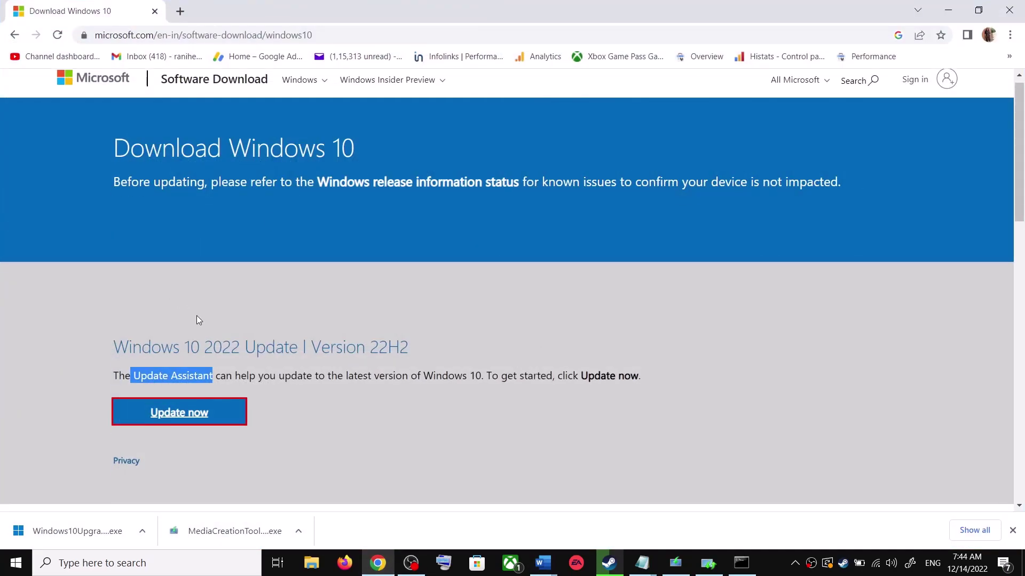
left_click_drag(123, 332, 210, 332)
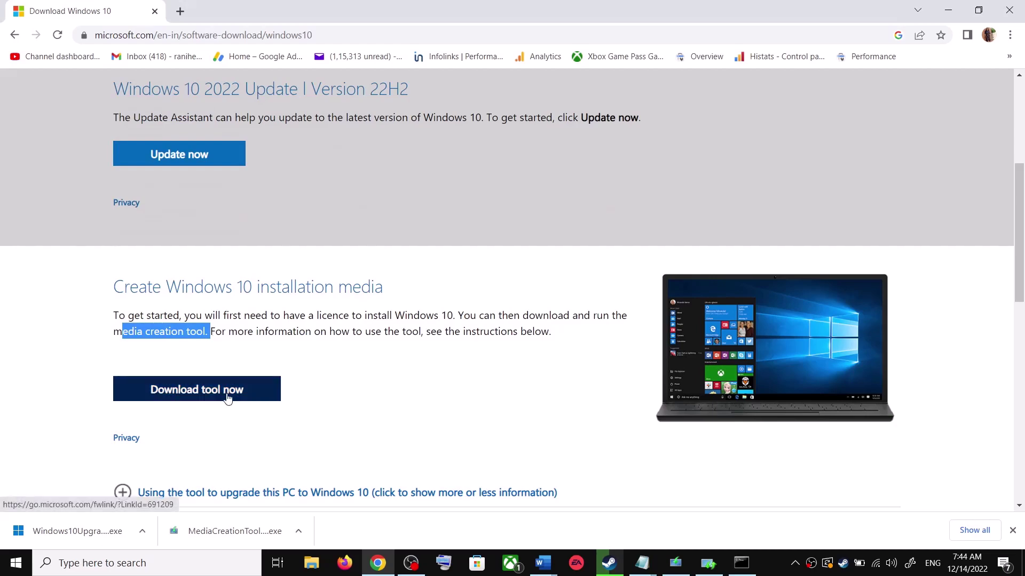
left_click(242, 536)
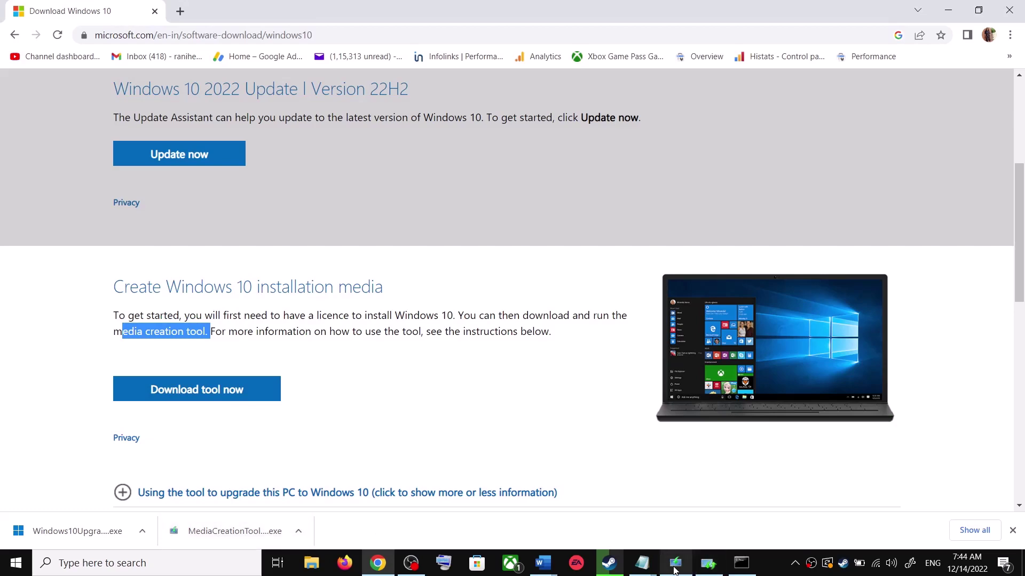
Step: Accept the licence terms, continue with Upgrade this PC now, then return to the Word guide
left_click(690, 437)
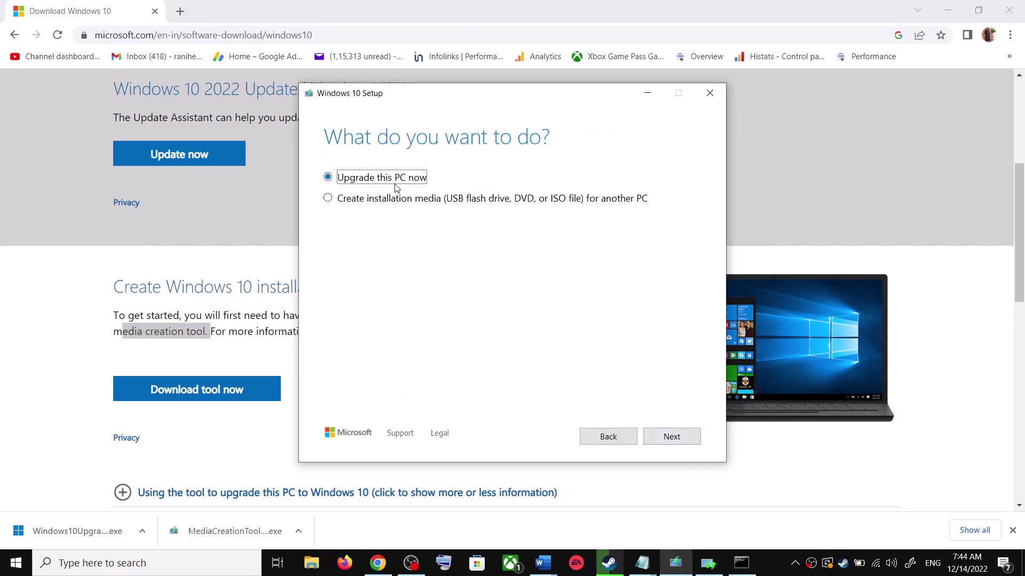
left_click(678, 438)
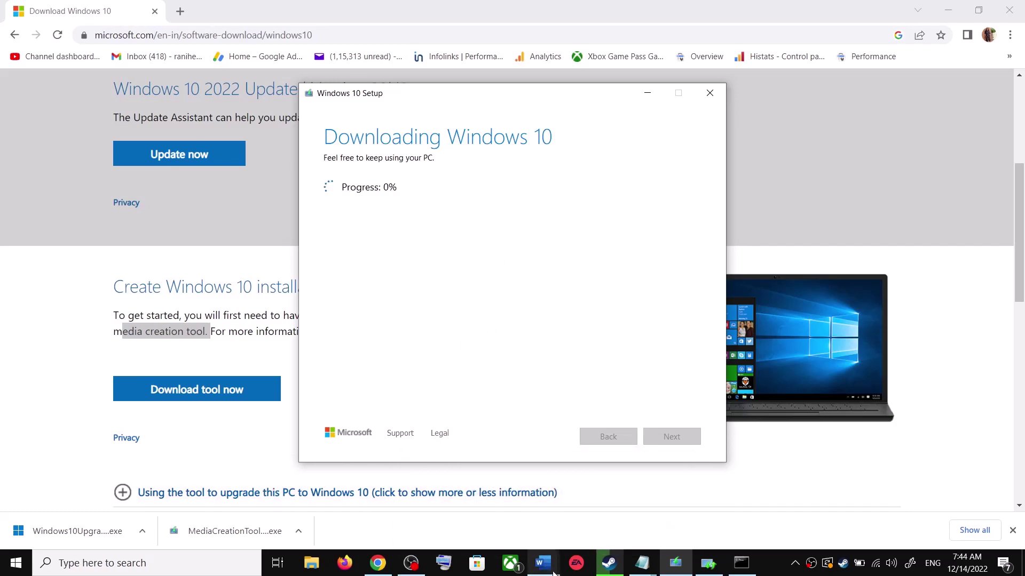
mouse_move(553, 574)
left_click(599, 501)
Step: Maximize Word and review the Step 4 'Ready to install' Windows 10 Home Single Language screenshot
scroll(711, 340, "down", 1)
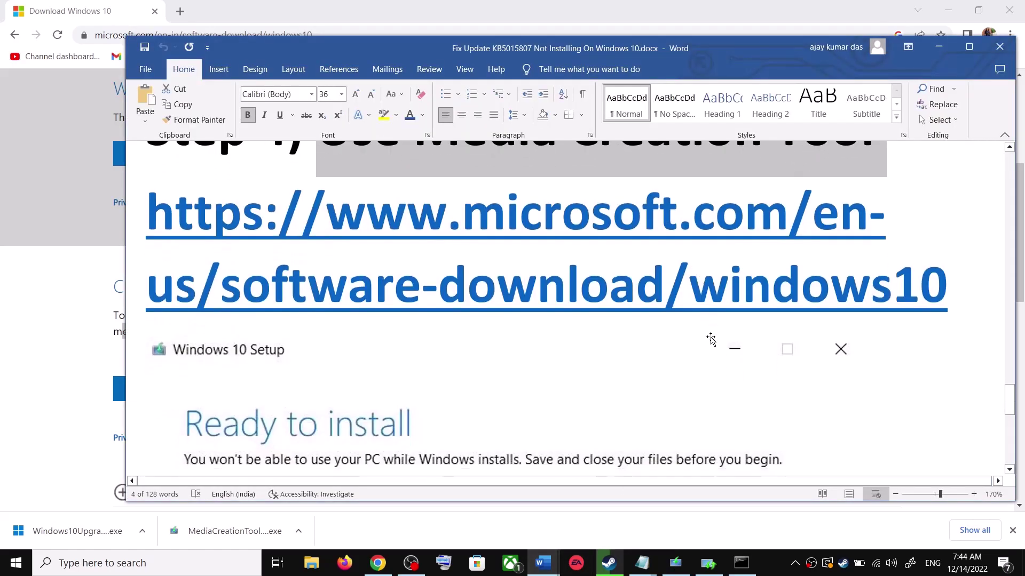
scroll(711, 340, "down", 2)
left_click(969, 46)
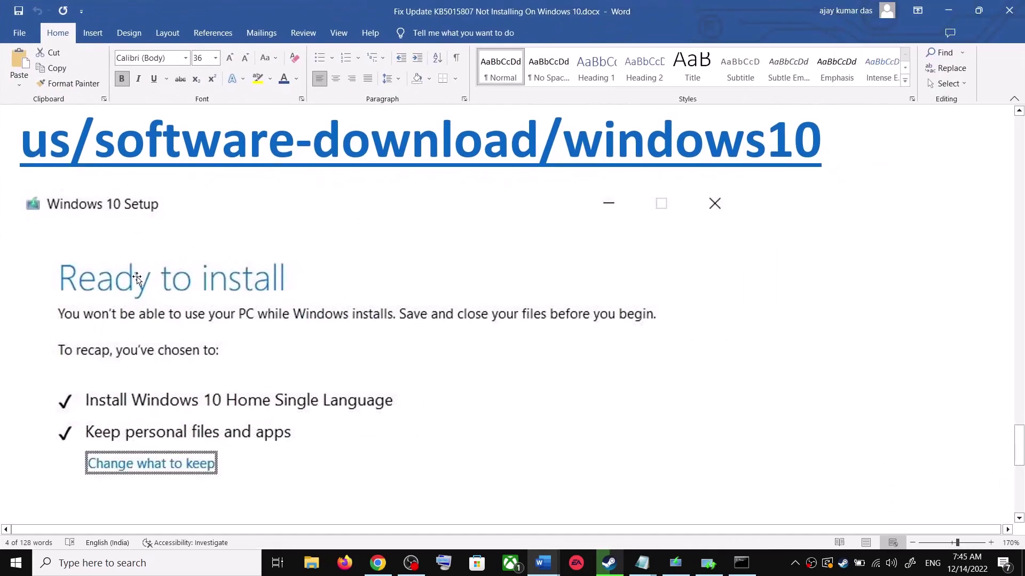
scroll(231, 304, "down", 2)
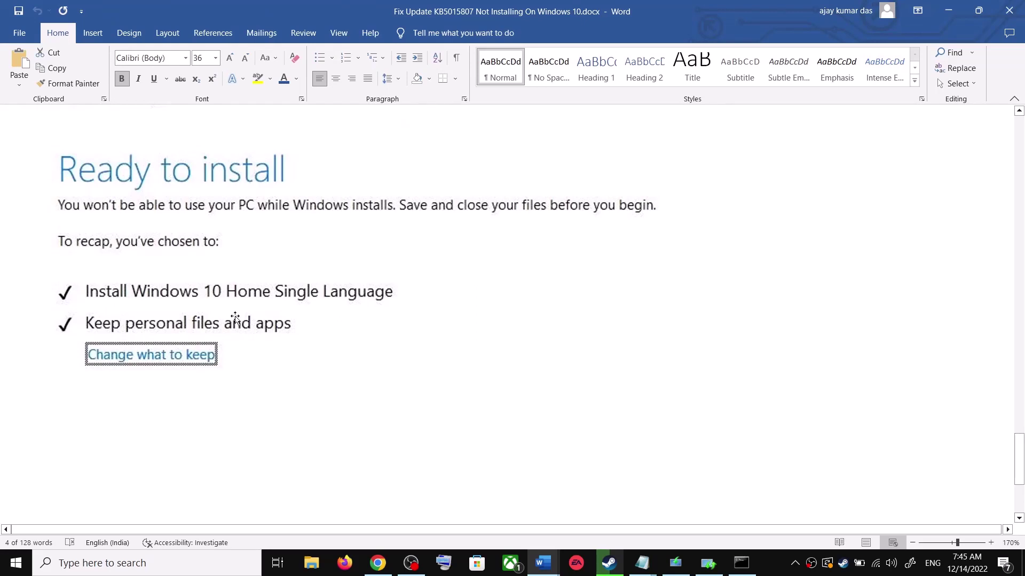
scroll(359, 322, "down", 4)
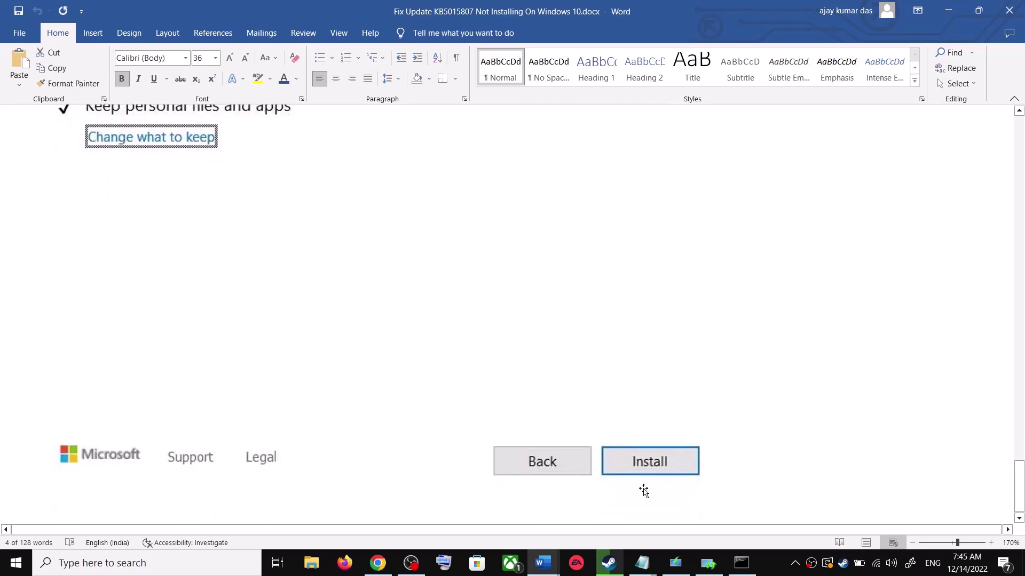
scroll(521, 368, "up", 5)
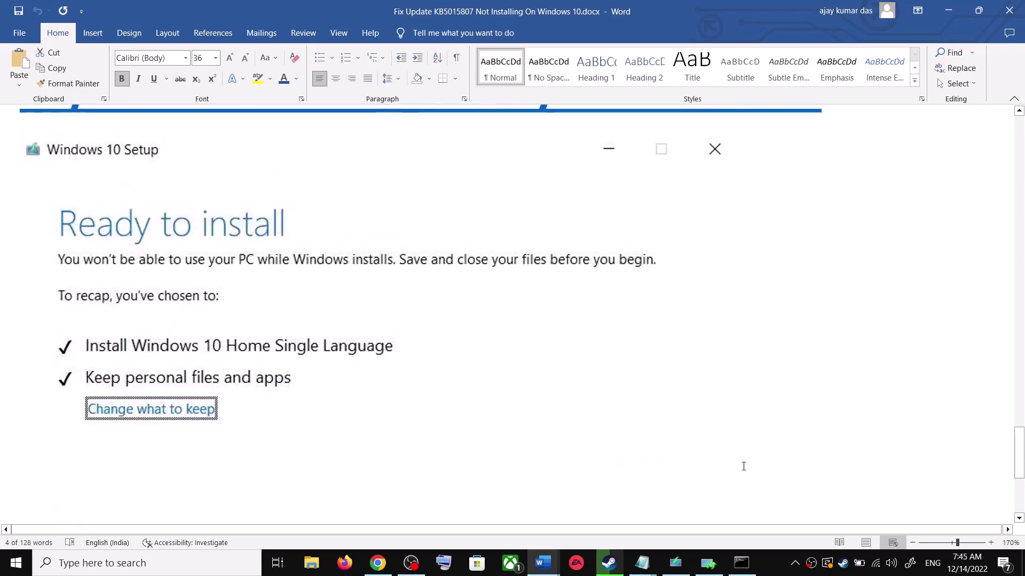
left_click(781, 565)
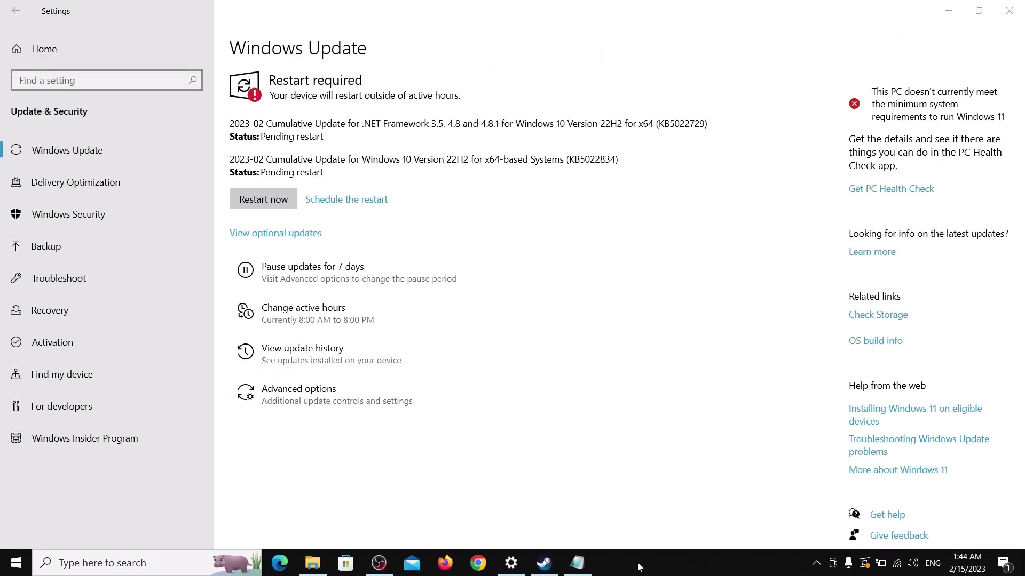